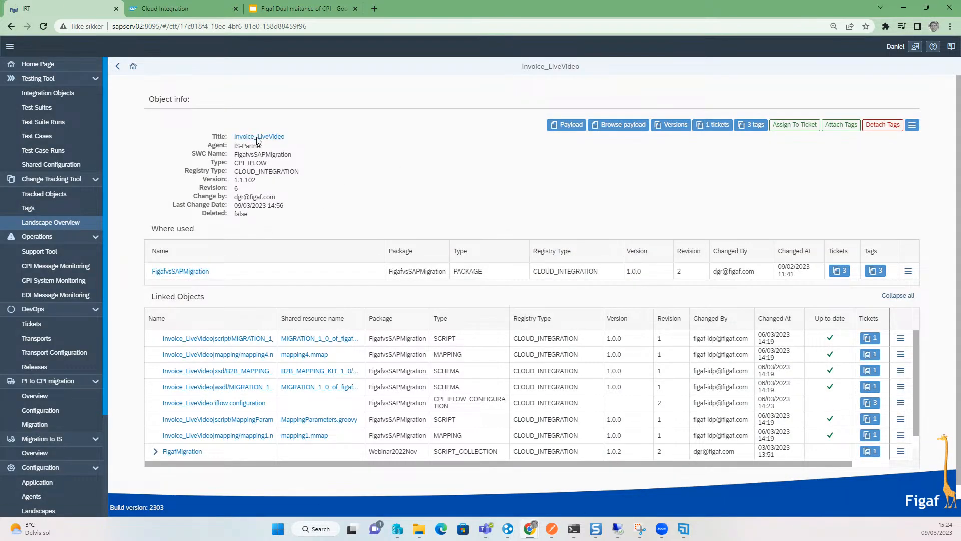
- Open the Invoice_LiveVideo integration flow for editing and select the Add SAP_Sender content modifier
{"action": "left_click", "coordinate": [263, 136]}
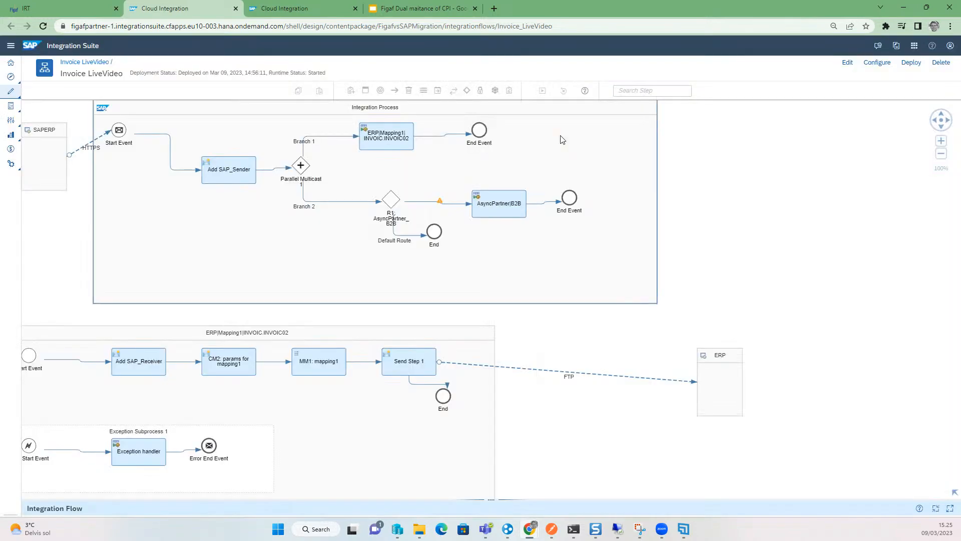
{"action": "left_click", "coordinate": [847, 62]}
{"action": "left_click", "coordinate": [229, 169]}
{"action": "left_click", "coordinate": [178, 320]}
{"action": "left_click", "coordinate": [247, 182]}
{"action": "left_click_drag", "start_coordinate": [146, 498], "coordinate": [193, 307]}
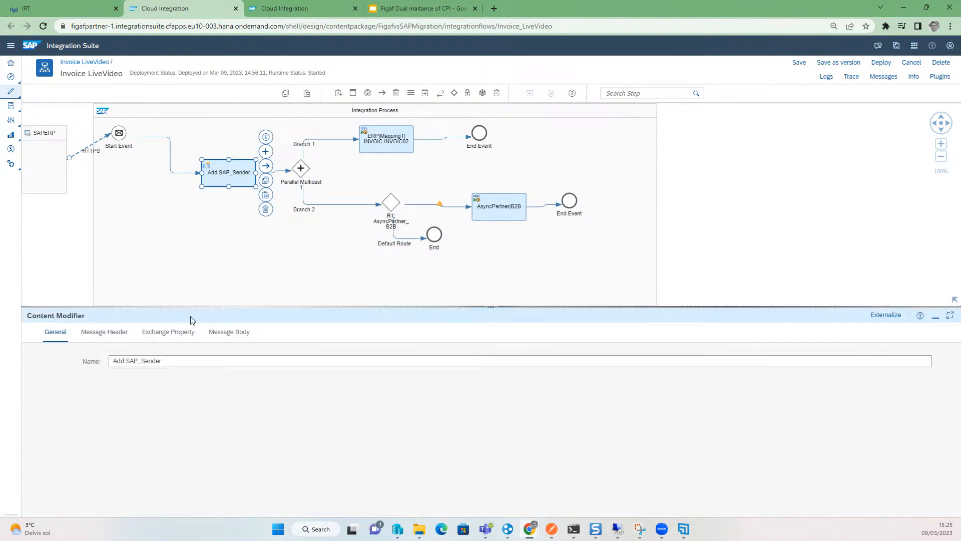
- In the content modifier's message headers, rename the first header to Project and set its value to 2
{"action": "left_click", "coordinate": [115, 338]}
{"action": "left_click", "coordinate": [211, 400]}
{"action": "double_click", "coordinate": [219, 400]}
{"action": "type", "text": "Project"}
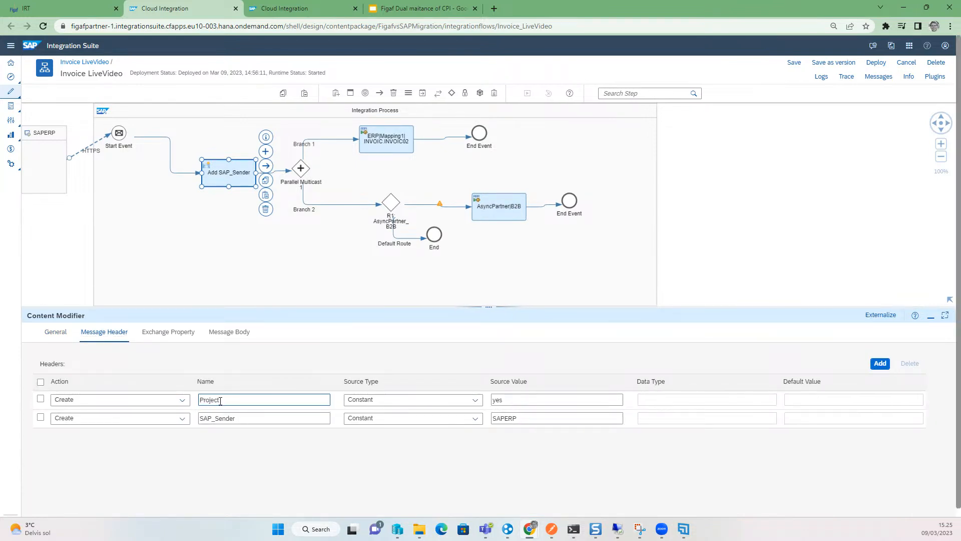
{"action": "key", "text": "Tab"}
{"action": "key", "text": "Tab"}
- Save the integration flow as version 1.2.2, taken from the project row of the slide
{"action": "left_click", "coordinate": [833, 62]}
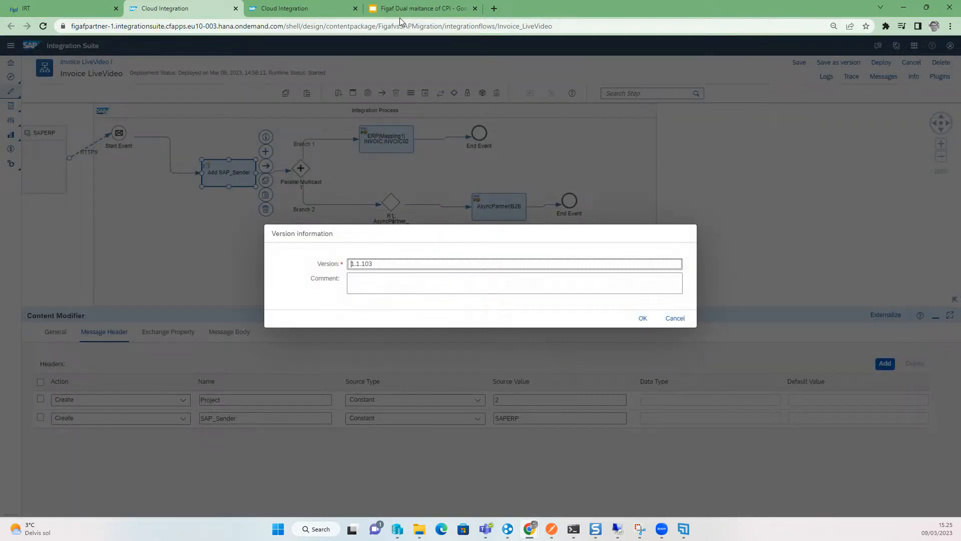
{"action": "left_click", "coordinate": [410, 10]}
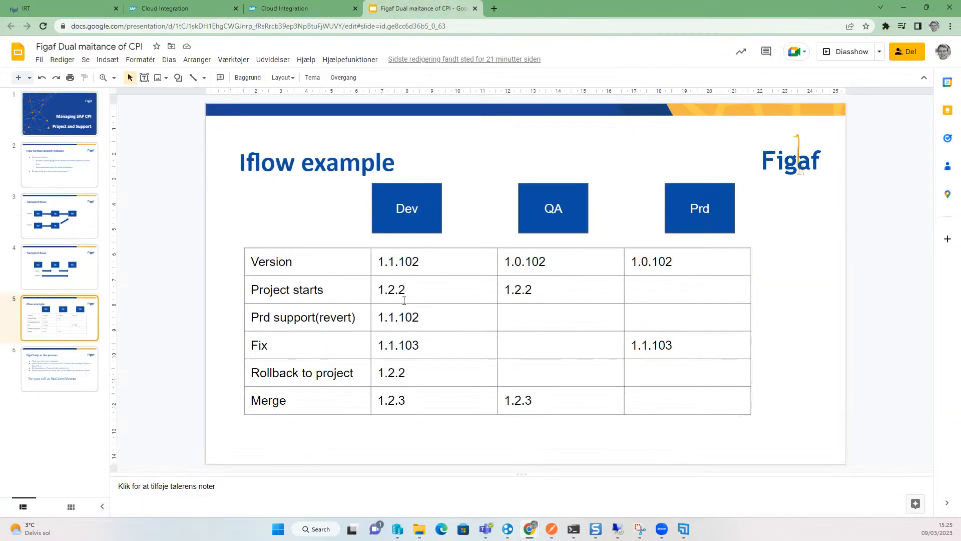
{"action": "left_click_drag", "start_coordinate": [431, 289], "coordinate": [377, 287]}
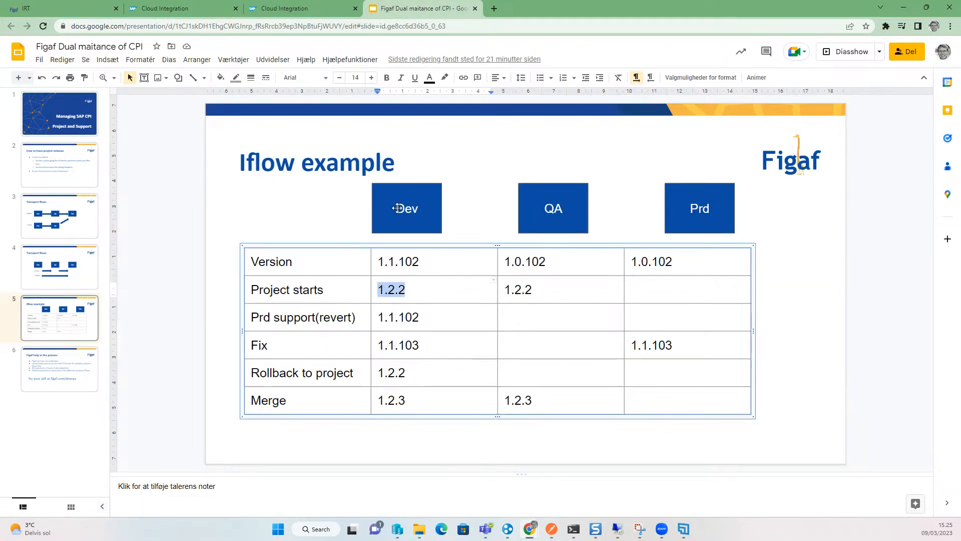
{"action": "left_click", "coordinate": [78, 9]}
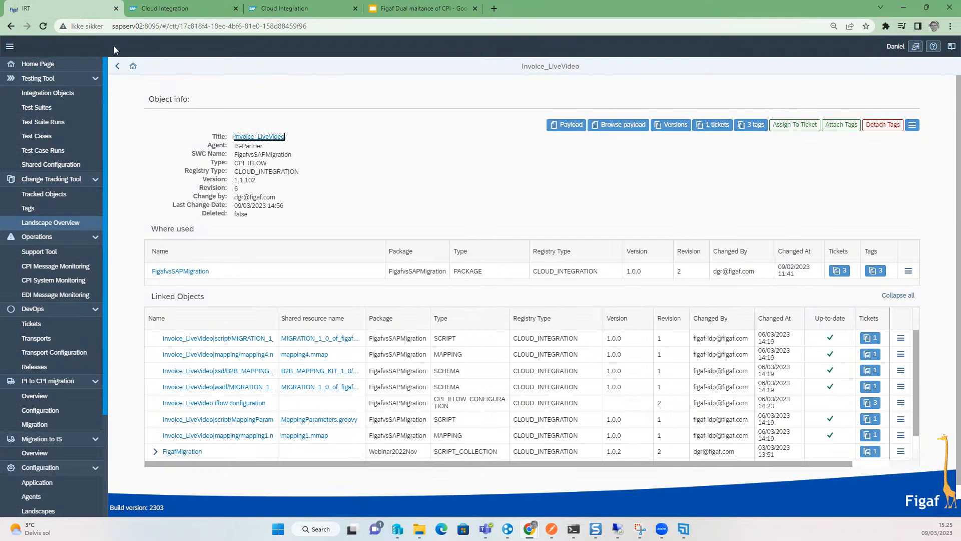
{"action": "left_click", "coordinate": [141, 12]}
{"action": "triple_click", "coordinate": [405, 265]}
{"action": "type", "text": "1.2.2"}
{"action": "left_click", "coordinate": [644, 319]}
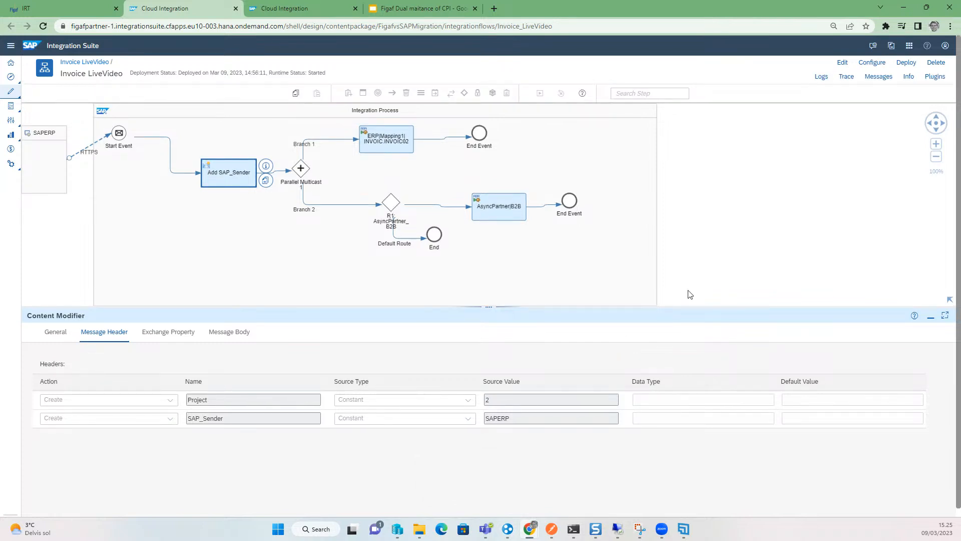
- Synchronize the integration flow into Figaf from the CPI Helper and close the results
{"action": "left_click", "coordinate": [869, 78]}
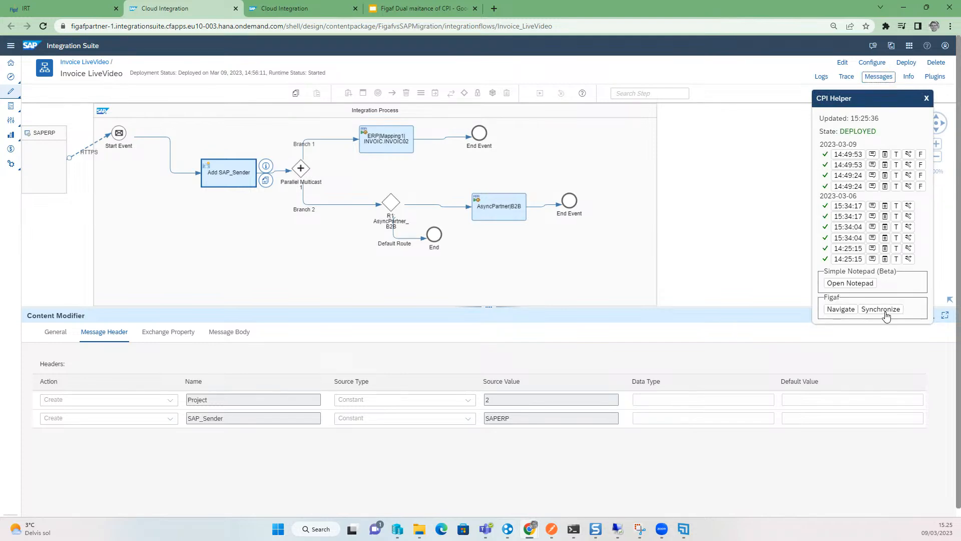
{"action": "left_click", "coordinate": [884, 308]}
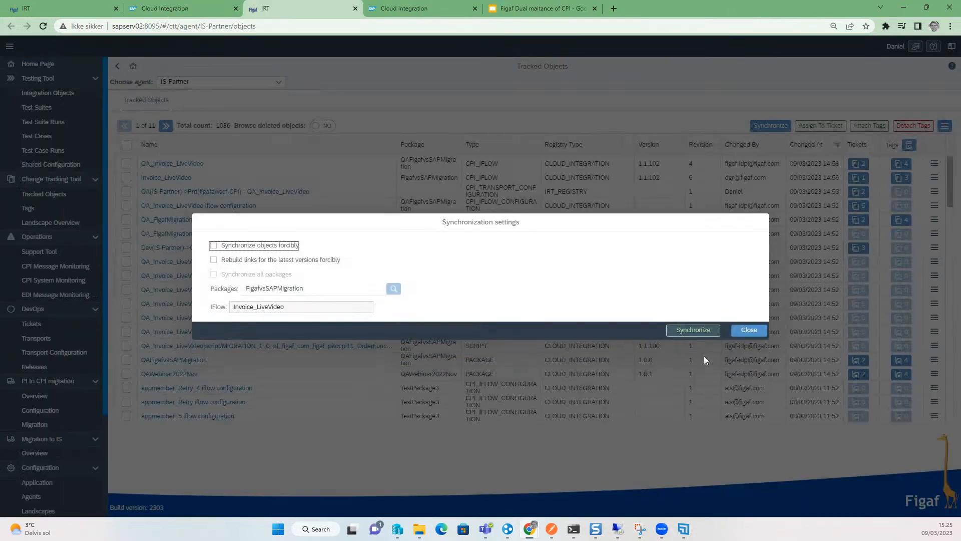
{"action": "left_click", "coordinate": [684, 331]}
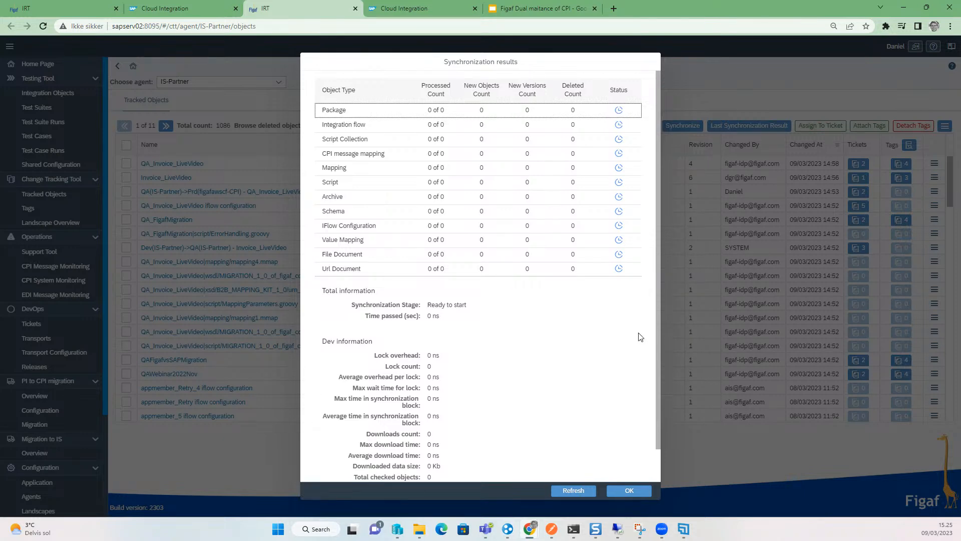
{"action": "left_click", "coordinate": [555, 492]}
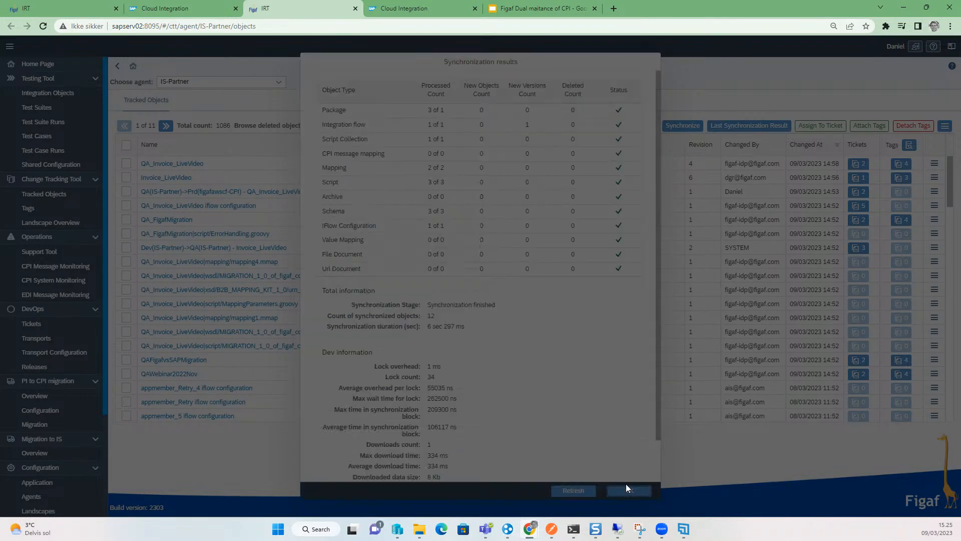
{"action": "left_click", "coordinate": [626, 488]}
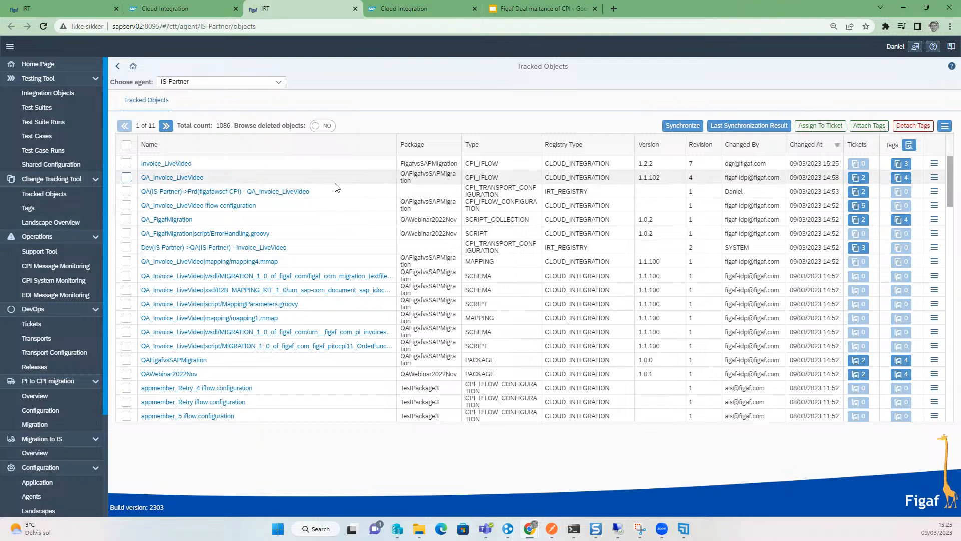
- In Landscape Overview, filter the Dev column and compare Invoice_LiveVideo 1.2.2 in Dev with 1.1.102 in Prd as BPMN model with viewer
{"action": "left_click", "coordinate": [48, 222]}
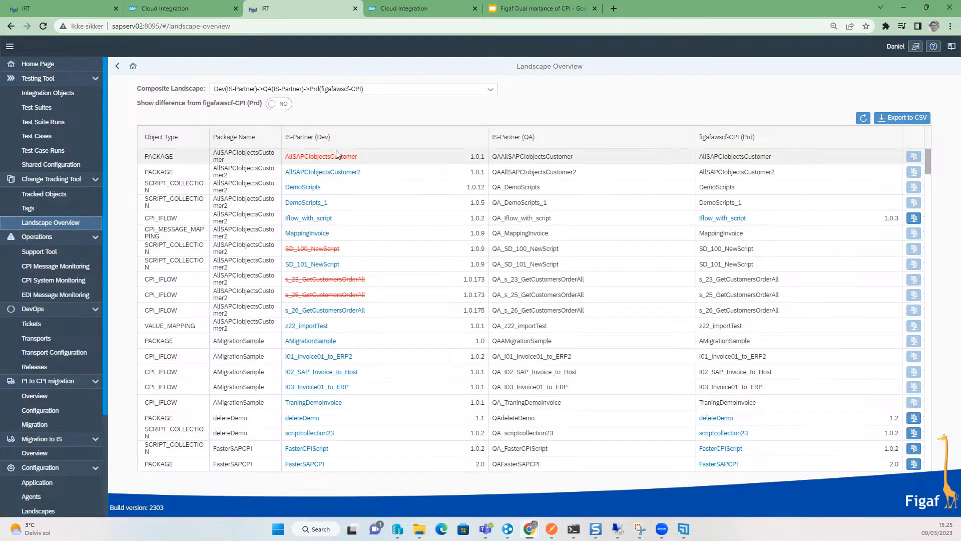
{"action": "left_click", "coordinate": [308, 137]}
{"action": "left_click", "coordinate": [350, 183]}
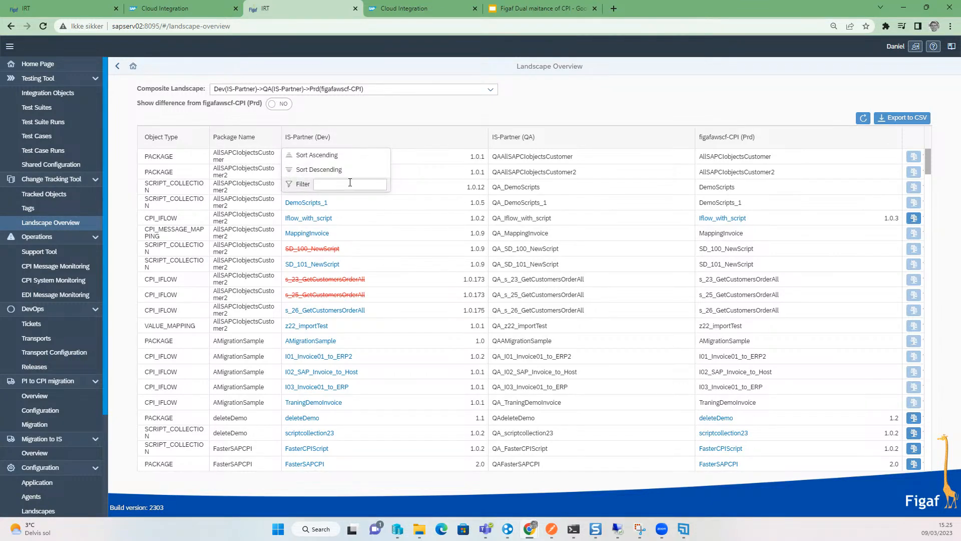
{"action": "key", "text": "Return"}
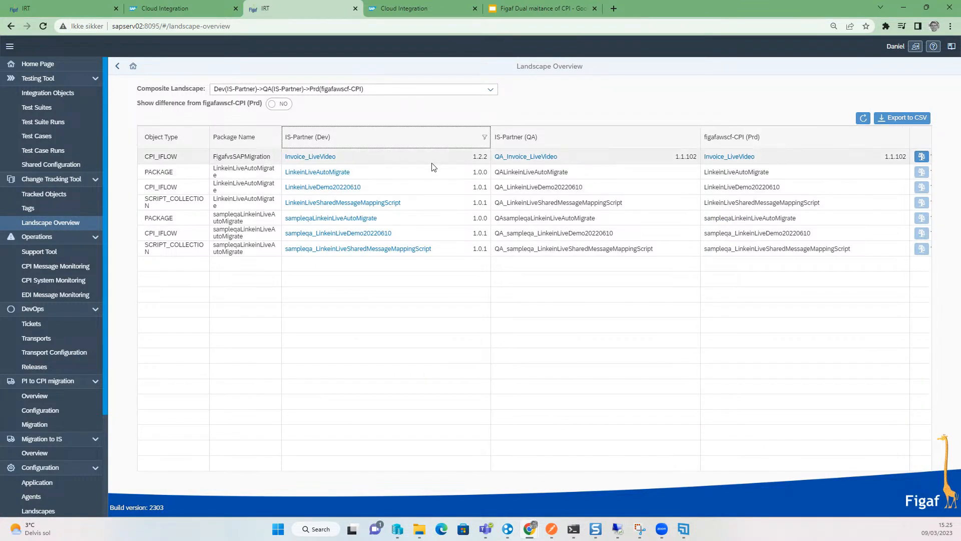
{"action": "left_click", "coordinate": [921, 156]}
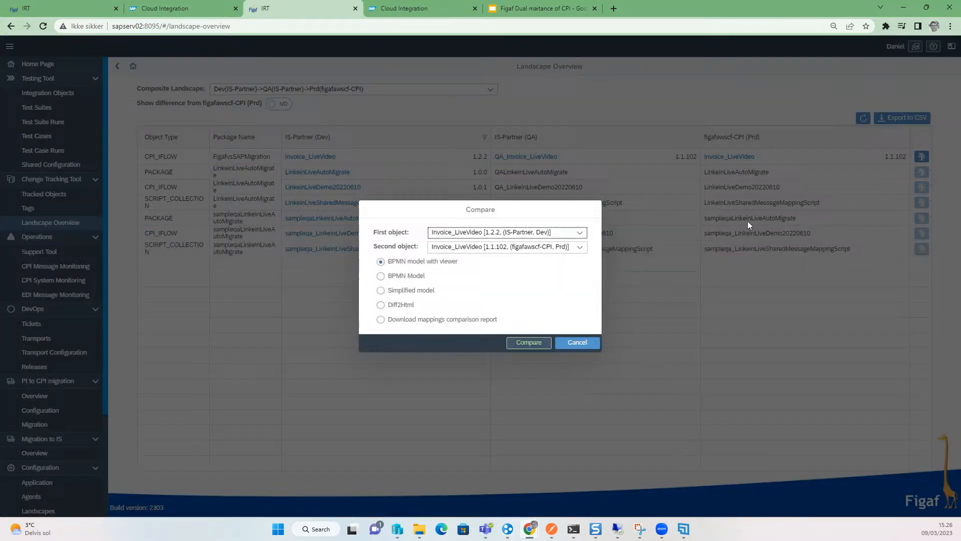
{"action": "left_click", "coordinate": [528, 343]}
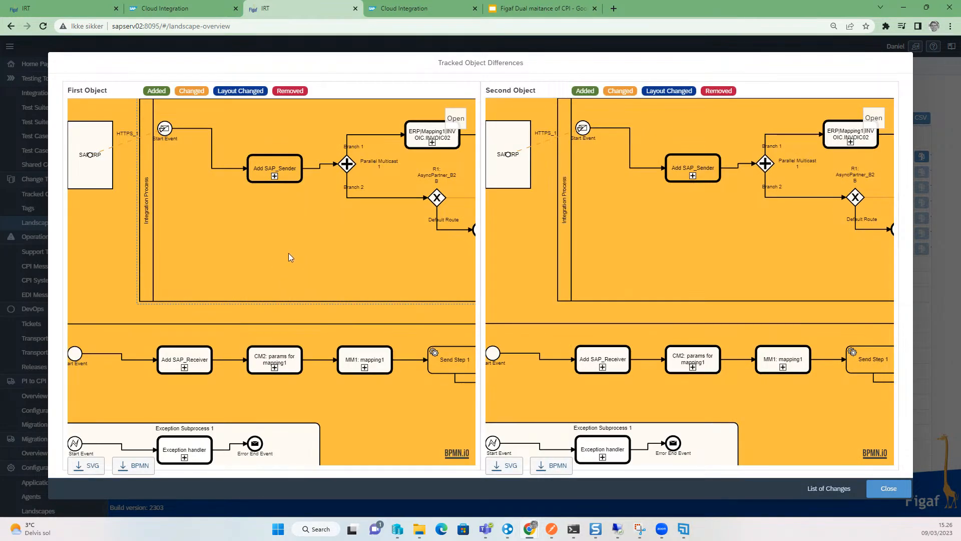
- Inspect the old and new XML of the changed Add SAP_Sender step, then close the differences view
{"action": "left_click_drag", "start_coordinate": [289, 253], "coordinate": [233, 251]}
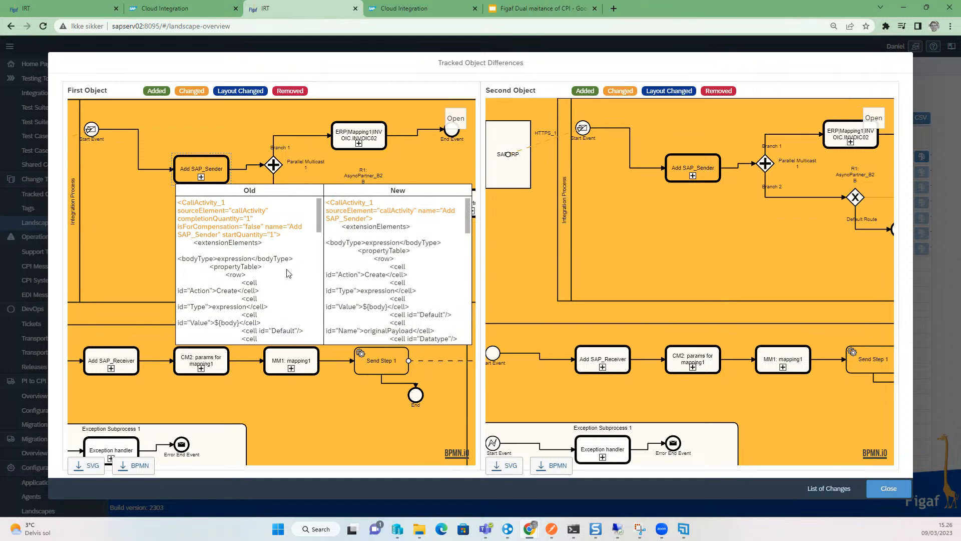
{"action": "scroll", "coordinate": [280, 268], "scroll_direction": "down", "scroll_amount": 2}
{"action": "mouse_move", "coordinate": [275, 263]}
{"action": "left_click_drag", "start_coordinate": [321, 193], "coordinate": [323, 259]}
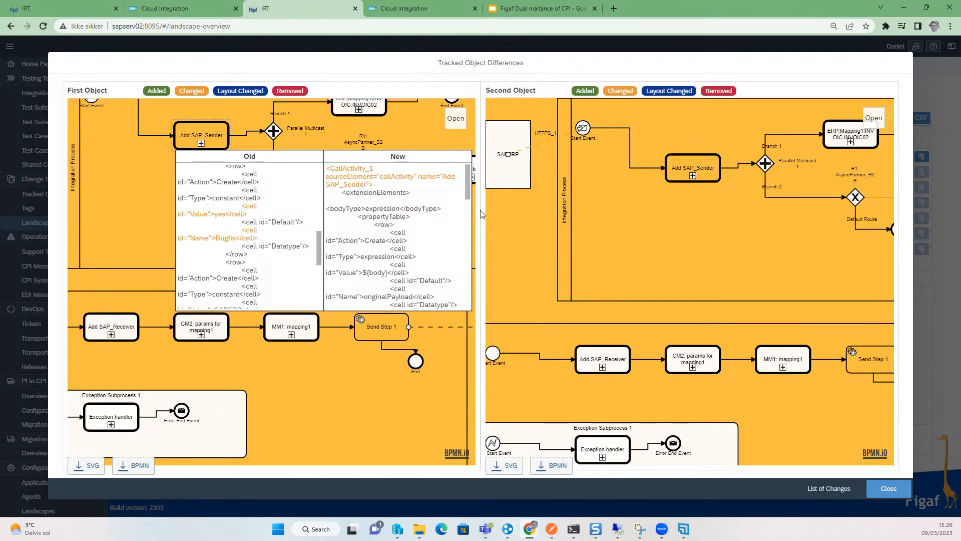
{"action": "left_click_drag", "start_coordinate": [463, 191], "coordinate": [474, 259]}
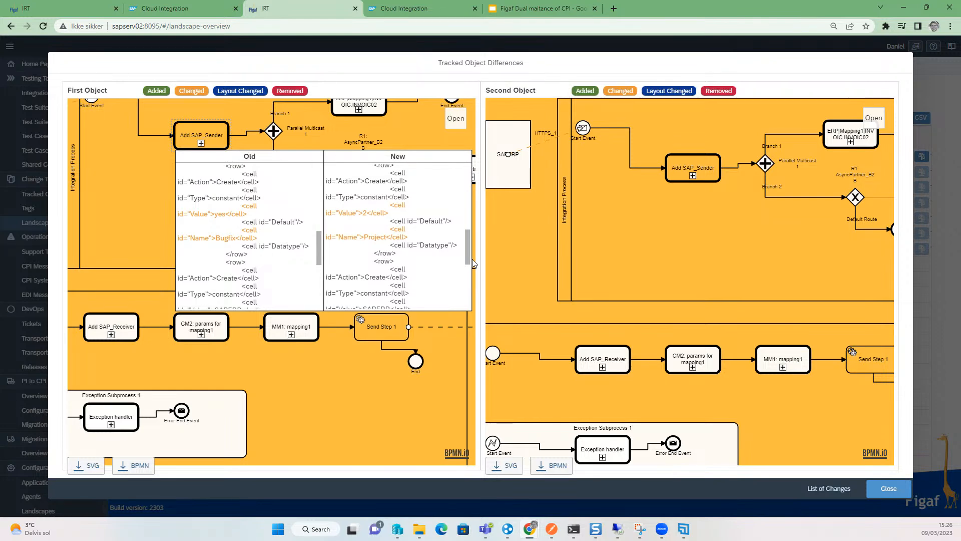
{"action": "left_click", "coordinate": [886, 488]}
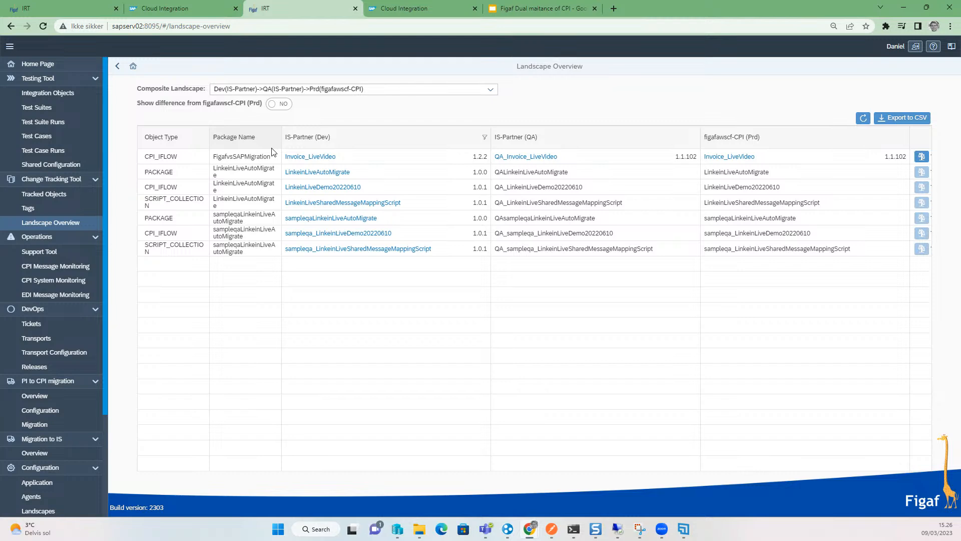
- Assign Invoice_LiveVideo to a new ticket titled Project 1, landscape Dev(IS-Partner)->QA(IS-Partner), assignee normal user, and save
{"action": "left_click", "coordinate": [53, 195]}
{"action": "left_click", "coordinate": [174, 168]}
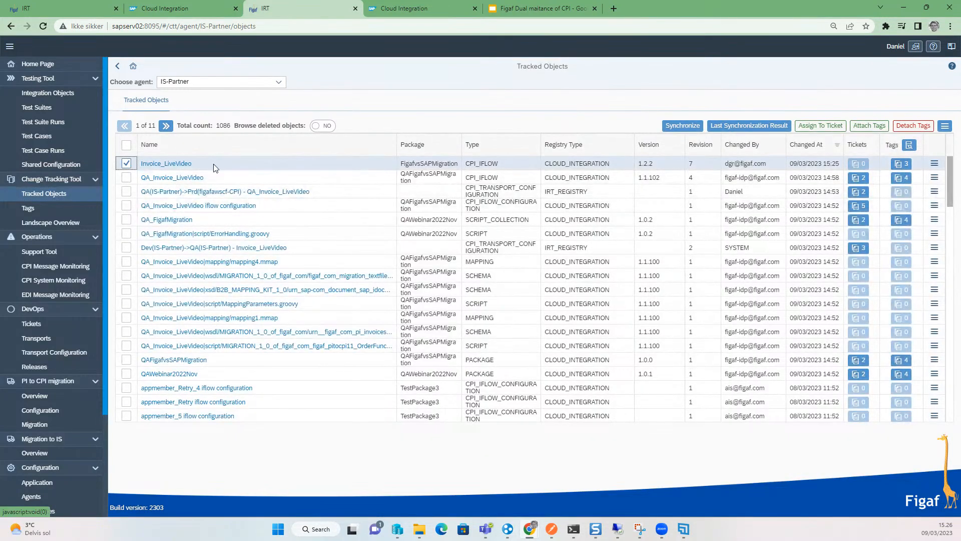
{"action": "left_click", "coordinate": [821, 126]}
{"action": "left_click", "coordinate": [466, 221]}
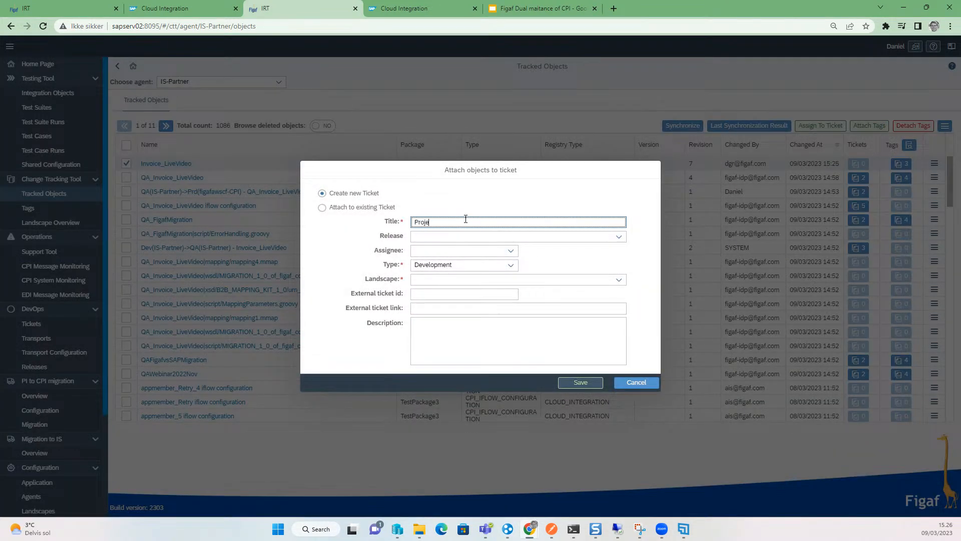
{"action": "left_click", "coordinate": [619, 279]}
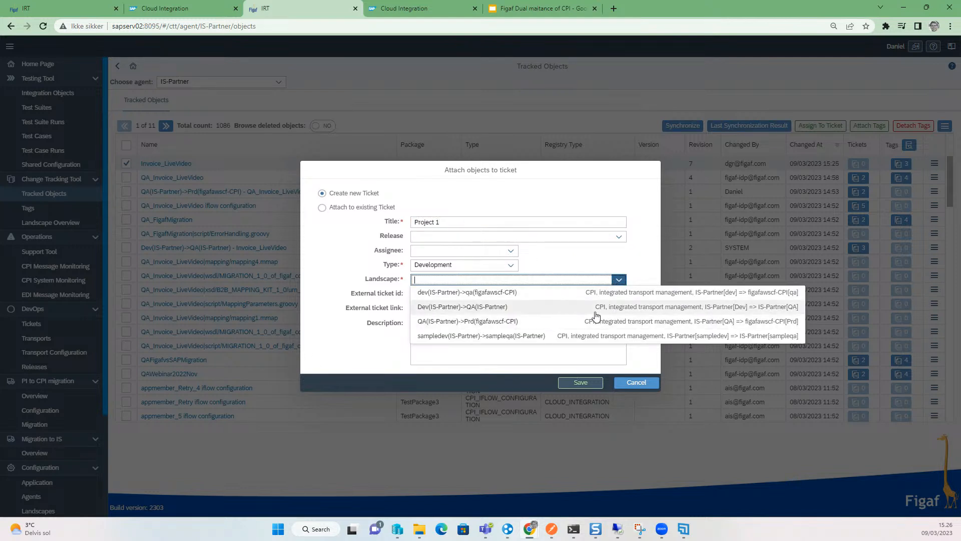
{"action": "left_click", "coordinate": [595, 308]}
{"action": "left_click", "coordinate": [483, 249]}
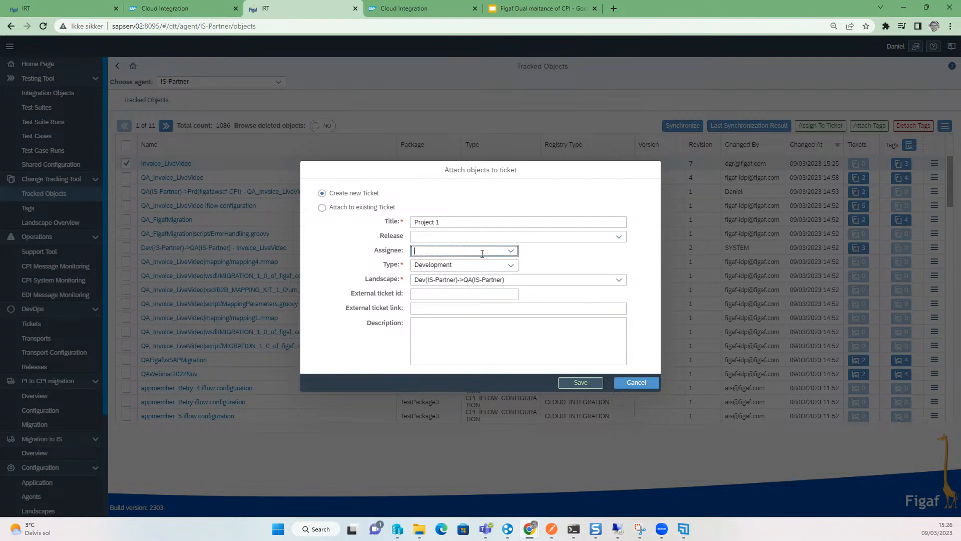
{"action": "left_click", "coordinate": [511, 253]}
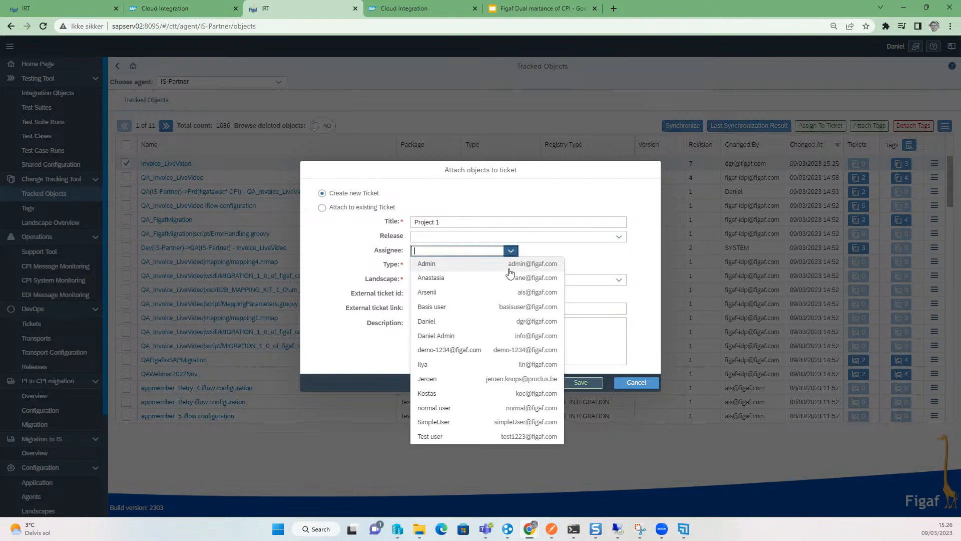
{"action": "left_click", "coordinate": [476, 407]}
{"action": "left_click", "coordinate": [432, 292]}
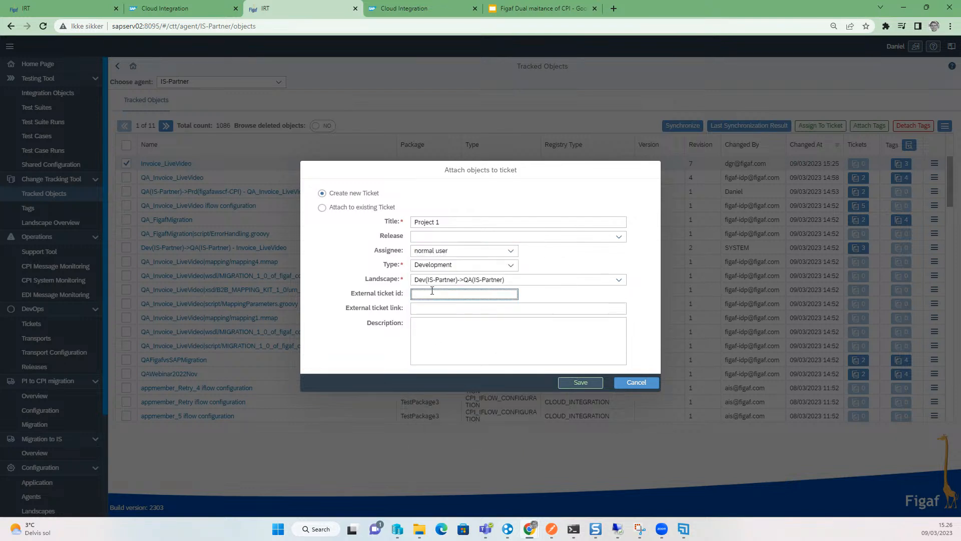
{"action": "left_click", "coordinate": [575, 382]}
- Open the ticket's tracked objects and start a transport for them
{"action": "left_click", "coordinate": [546, 300]}
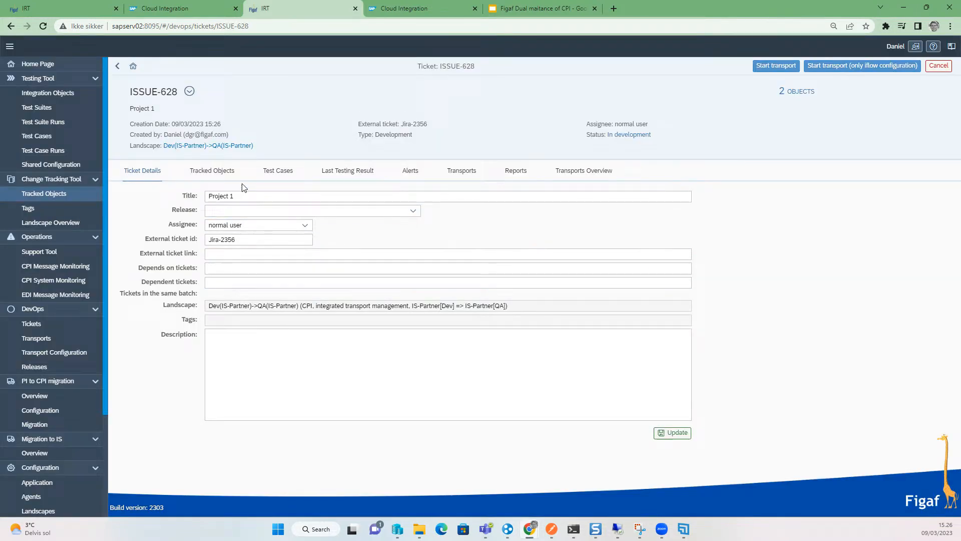
{"action": "left_click", "coordinate": [226, 171]}
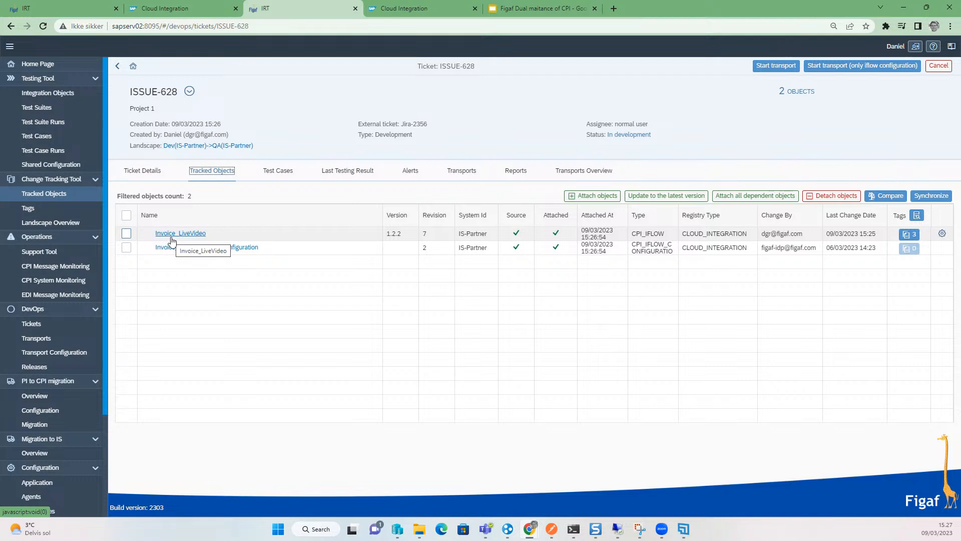
{"action": "left_click", "coordinate": [776, 65]}
{"action": "left_click", "coordinate": [662, 305]}
{"action": "left_click", "coordinate": [665, 305]}
{"action": "left_click", "coordinate": [663, 302]}
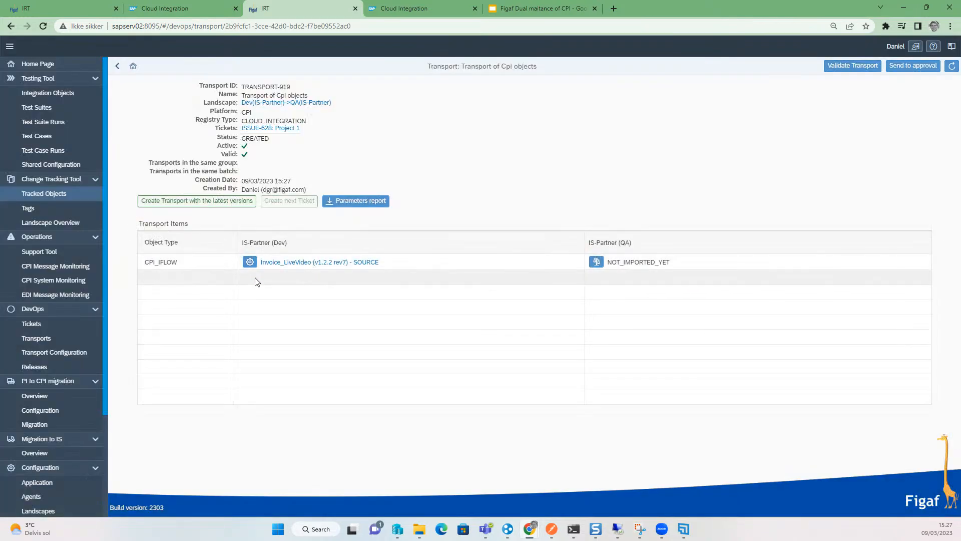
- Review the iflow's Dev-to-QA transport configuration parameters, return, and send the transport to approval
{"action": "left_click", "coordinate": [258, 265]}
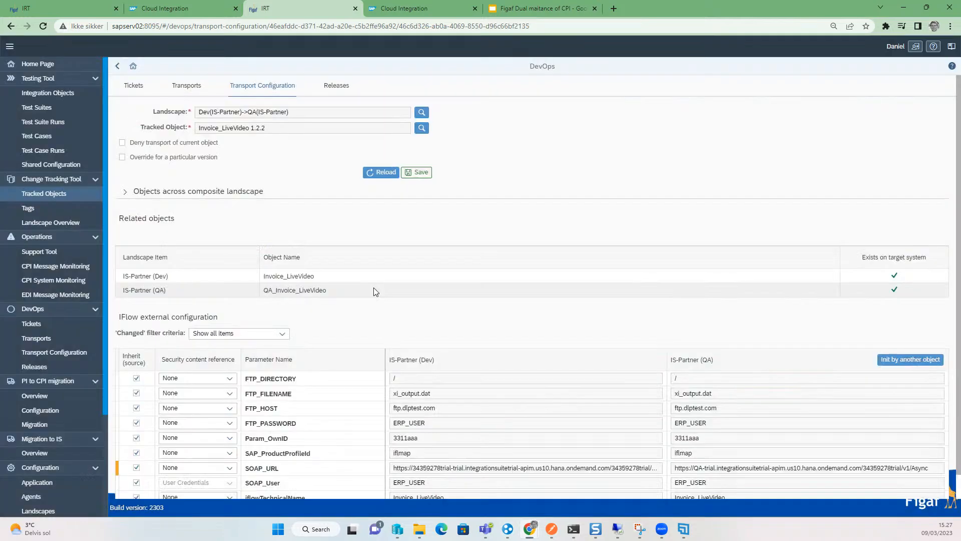
{"action": "left_click_drag", "start_coordinate": [680, 442], "coordinate": [769, 443]}
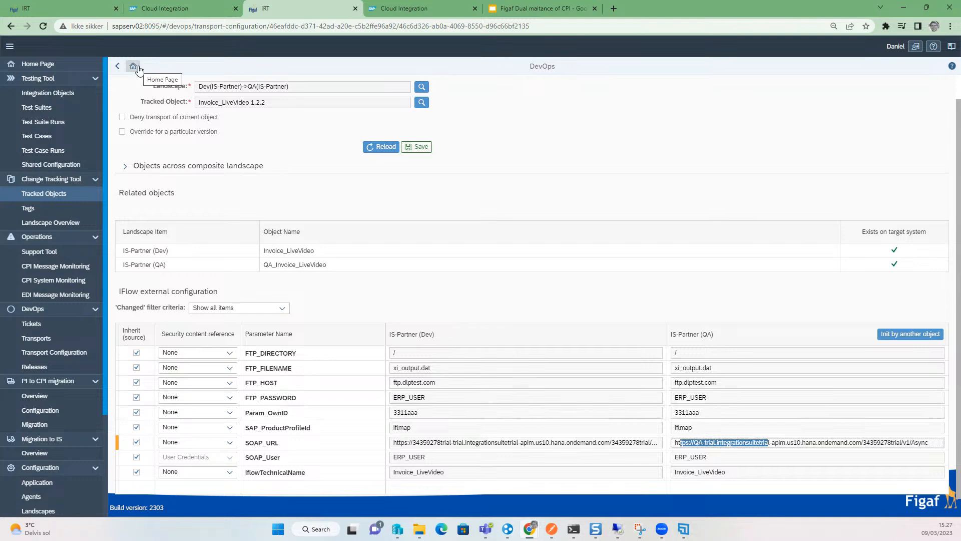
{"action": "left_click", "coordinate": [119, 68]}
{"action": "left_click", "coordinate": [911, 68]}
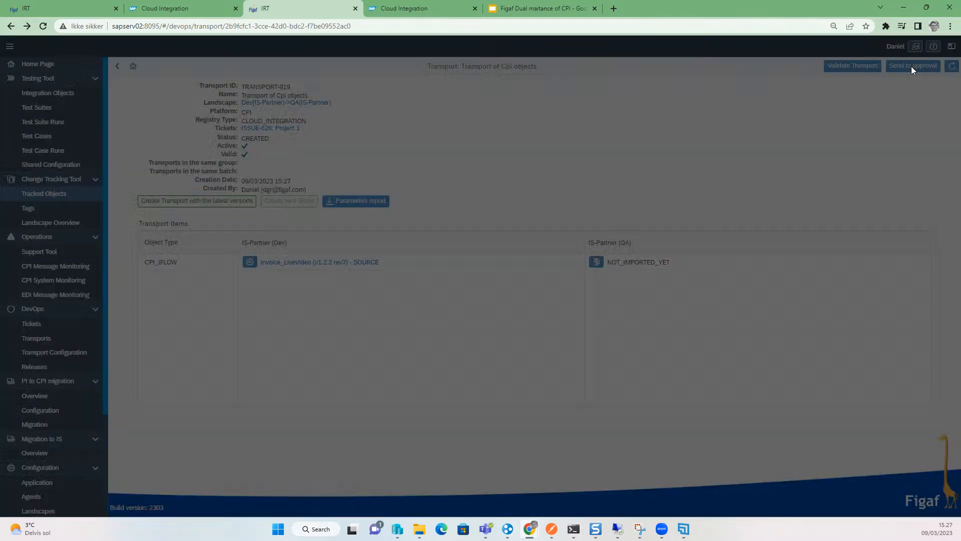
- Approve the transport and confirm the status change
{"action": "left_click", "coordinate": [542, 297]}
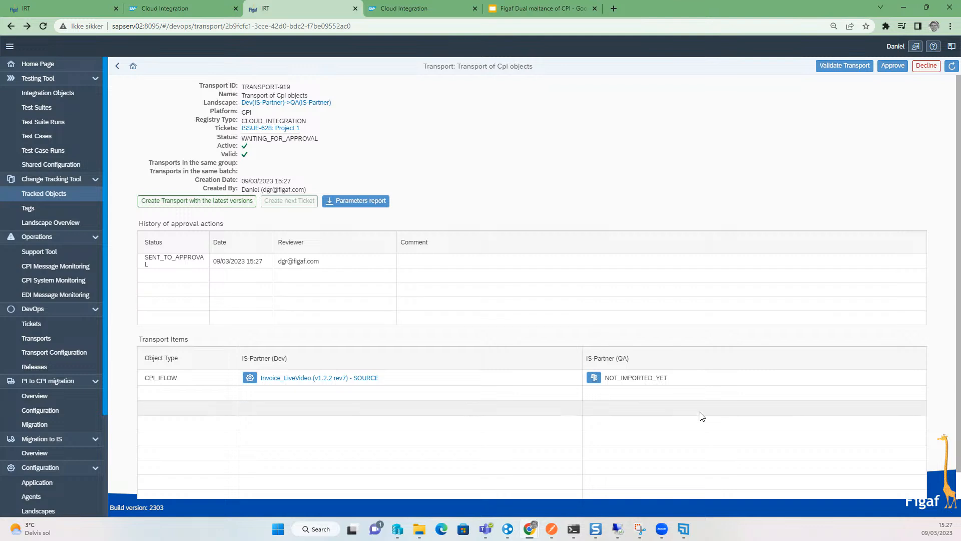
{"action": "left_click", "coordinate": [893, 65]}
{"action": "left_click", "coordinate": [566, 322]}
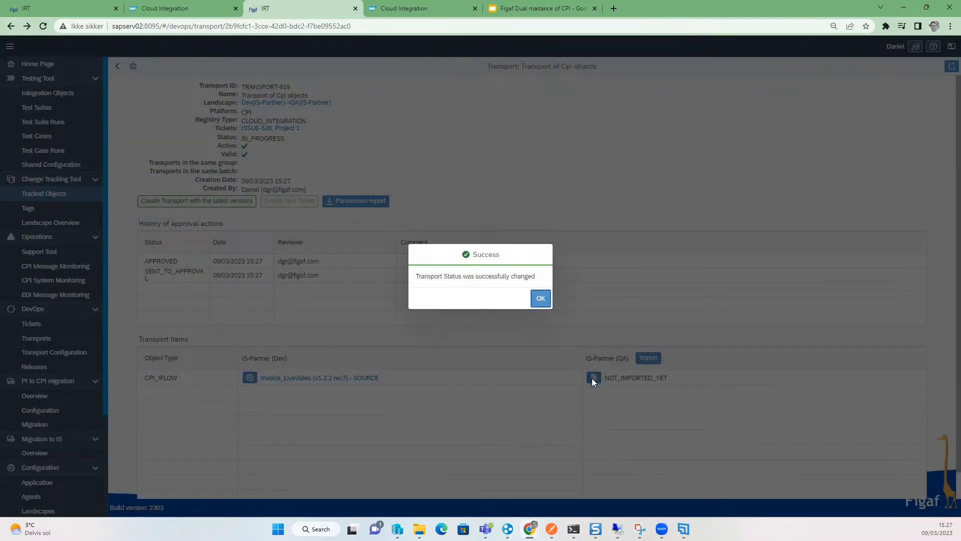
{"action": "left_click", "coordinate": [541, 298]}
- Import the transport into IS-Partner (QA), refresh the progress until completed, and close the progress dialog
{"action": "left_click", "coordinate": [648, 357]}
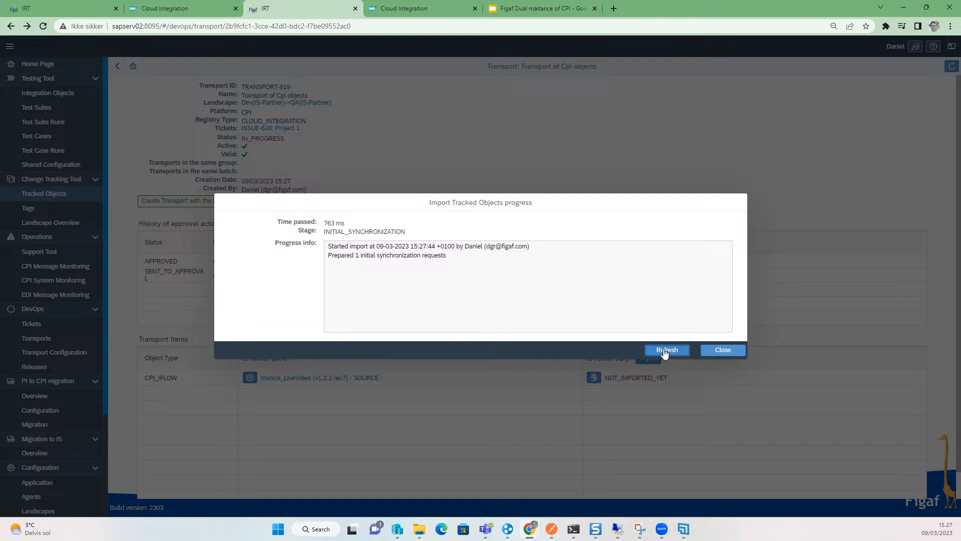
{"action": "left_click", "coordinate": [665, 353]}
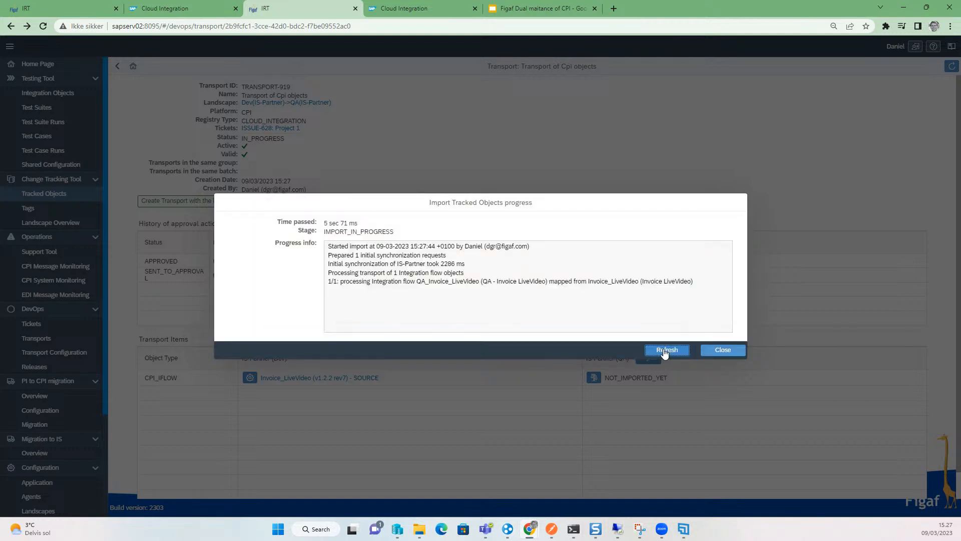
{"action": "left_click", "coordinate": [665, 353]}
{"action": "left_click", "coordinate": [675, 351]}
{"action": "left_click", "coordinate": [679, 350]}
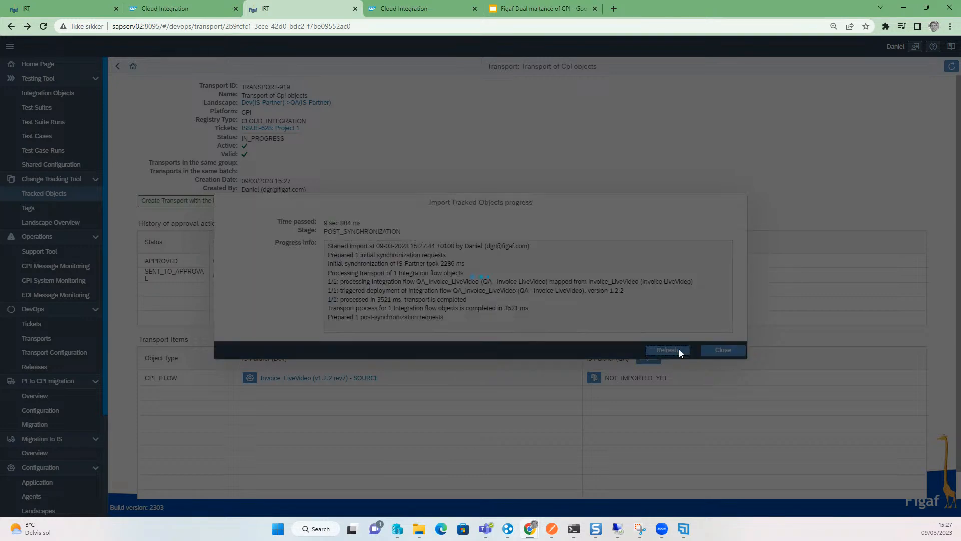
{"action": "left_click", "coordinate": [681, 351]}
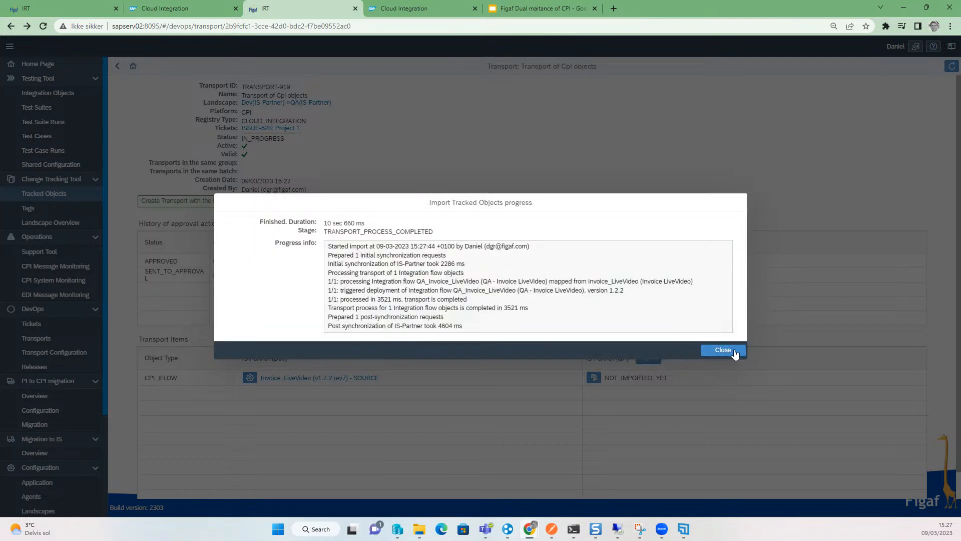
{"action": "left_click", "coordinate": [727, 351]}
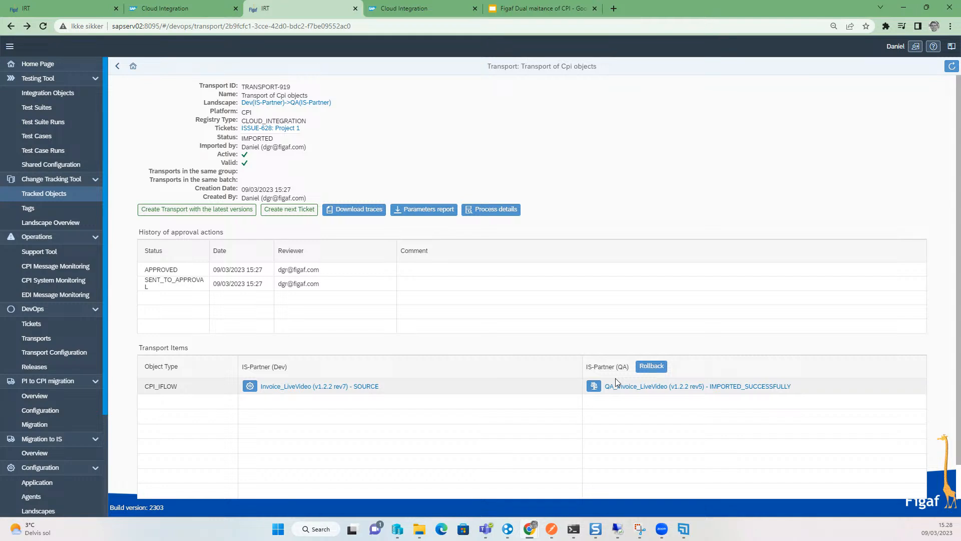
- Open the imported QA_Invoice_LiveVideo iflow in Cloud Integration and inspect its HTTPS sender channel's connection settings
{"action": "left_click", "coordinate": [615, 390]}
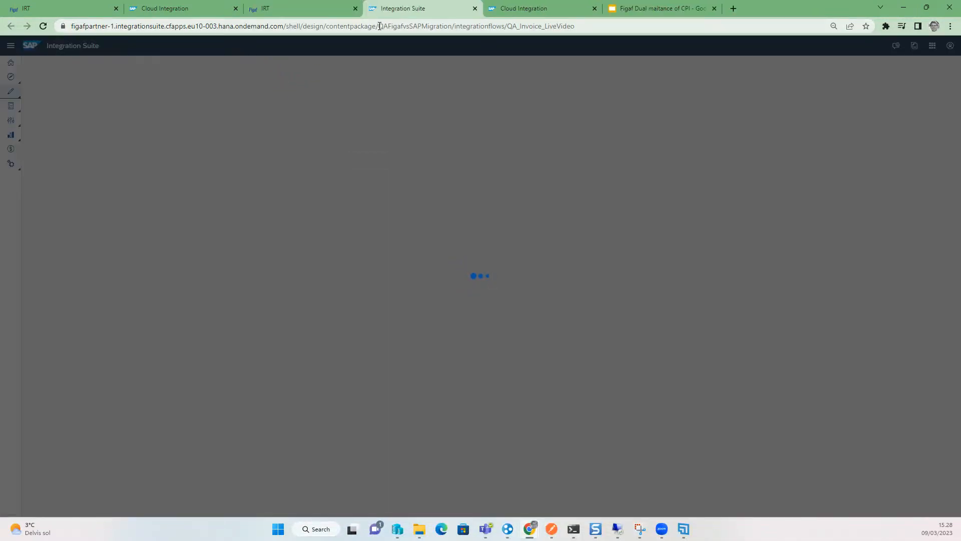
{"action": "left_click_drag", "start_coordinate": [378, 26], "coordinate": [516, 26]}
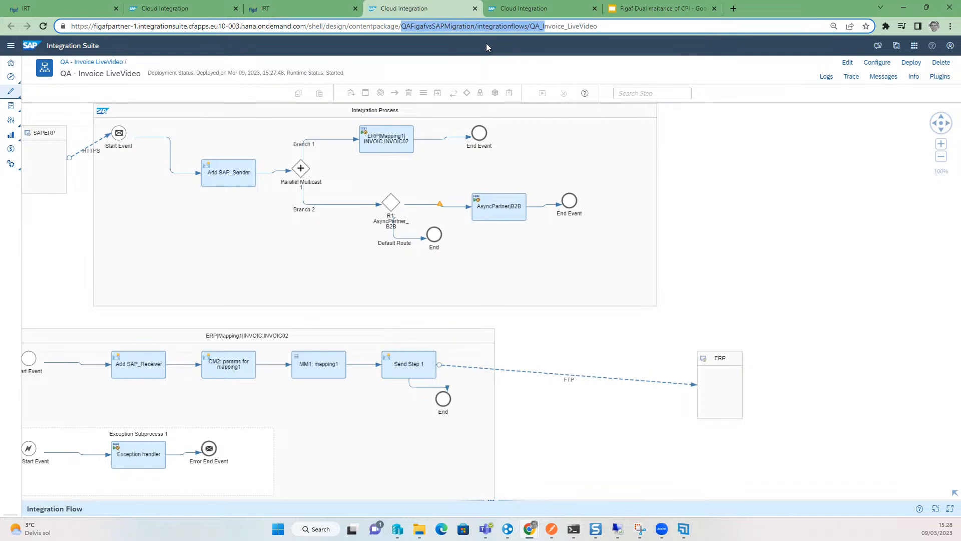
{"action": "left_click", "coordinate": [80, 150]}
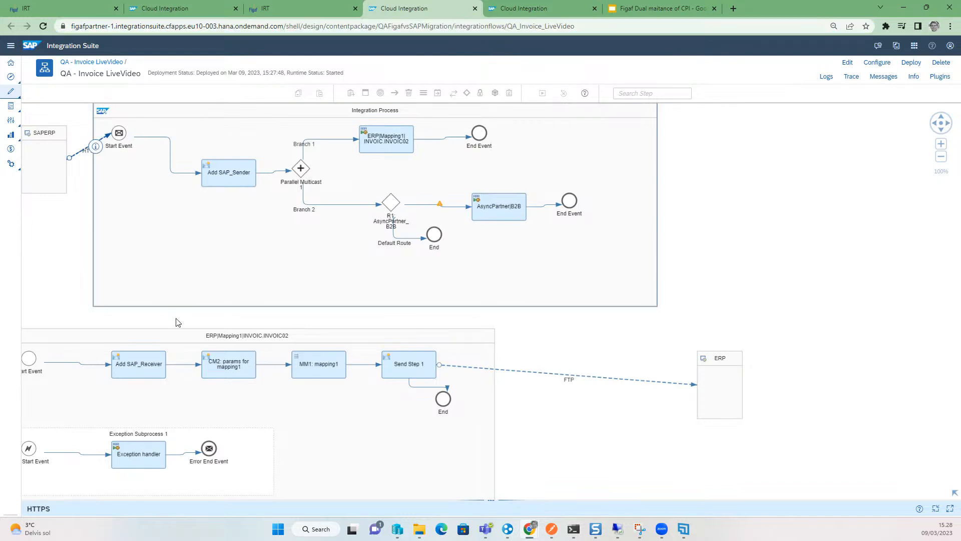
{"action": "left_click", "coordinate": [225, 508]}
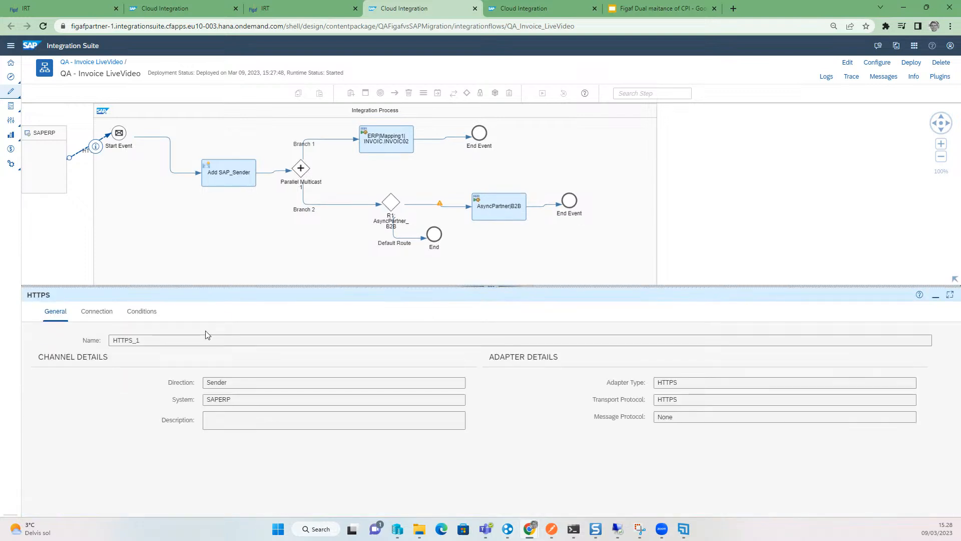
{"action": "left_click", "coordinate": [105, 312]}
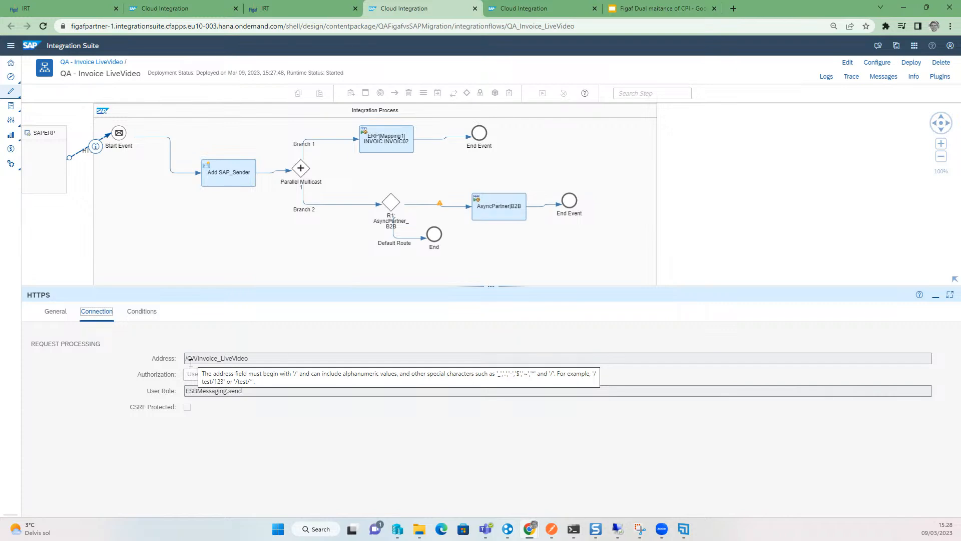
- Open the Landscape Overview to compare Dev, QA and Prd versions, then open the Dev Invoice_LiveVideo object
{"action": "left_click", "coordinate": [80, 6]}
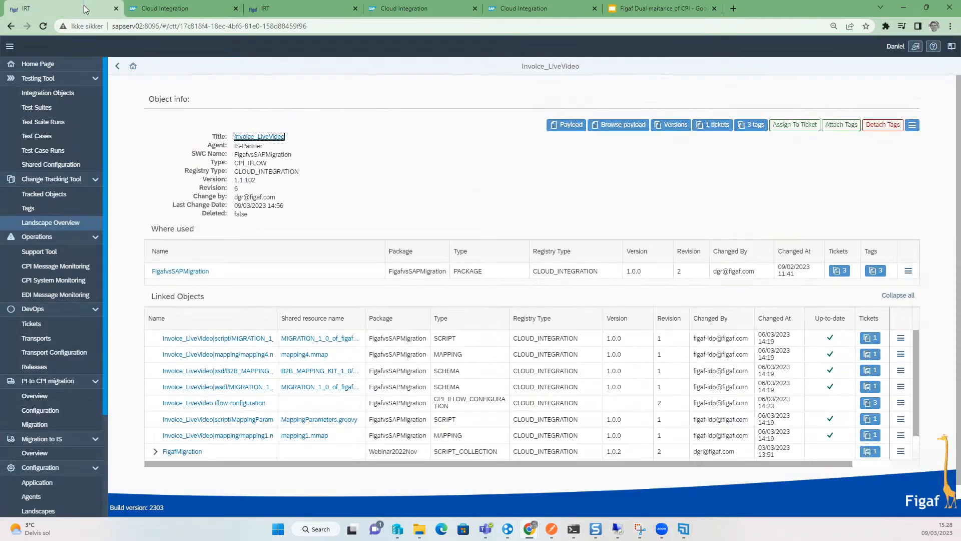
{"action": "left_click", "coordinate": [69, 222]}
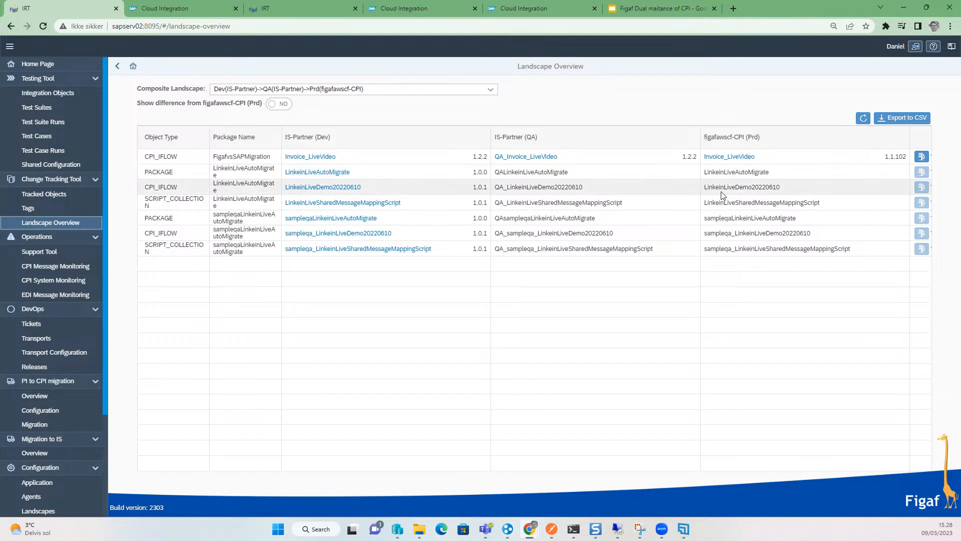
{"action": "left_click", "coordinate": [312, 157]}
{"action": "left_click", "coordinate": [411, 299]}
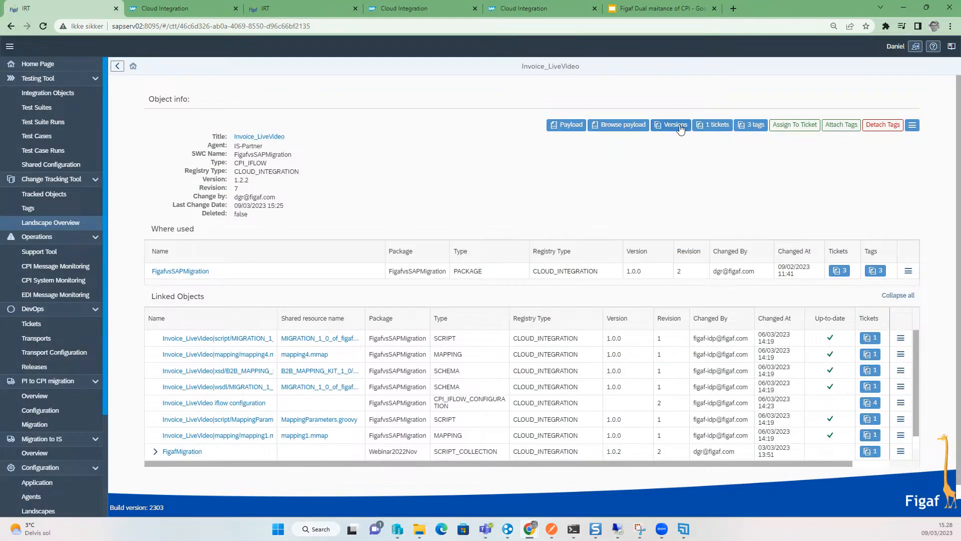
- Open the iflow's version log and follow the ticket attached to version 1.2.2 to Project 1
{"action": "left_click", "coordinate": [679, 126]}
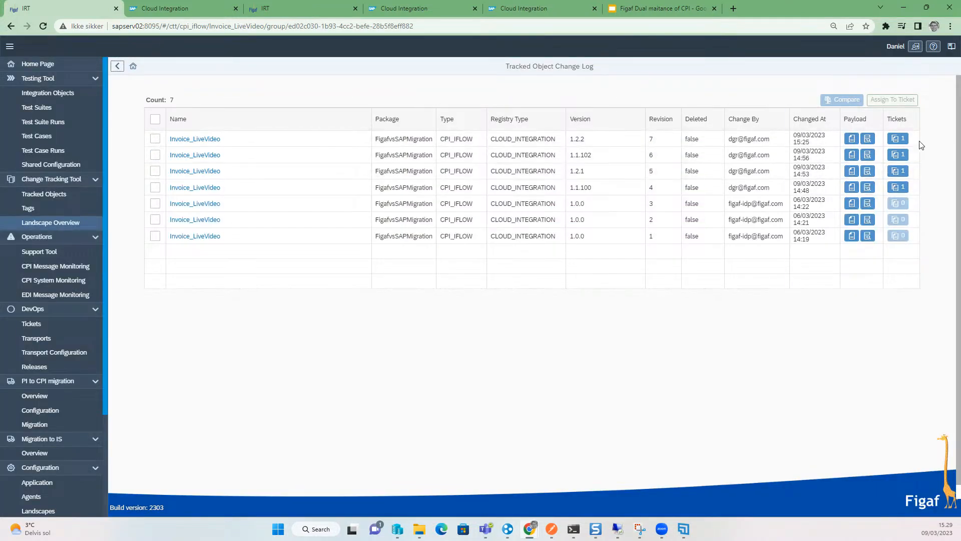
{"action": "left_click", "coordinate": [900, 139]}
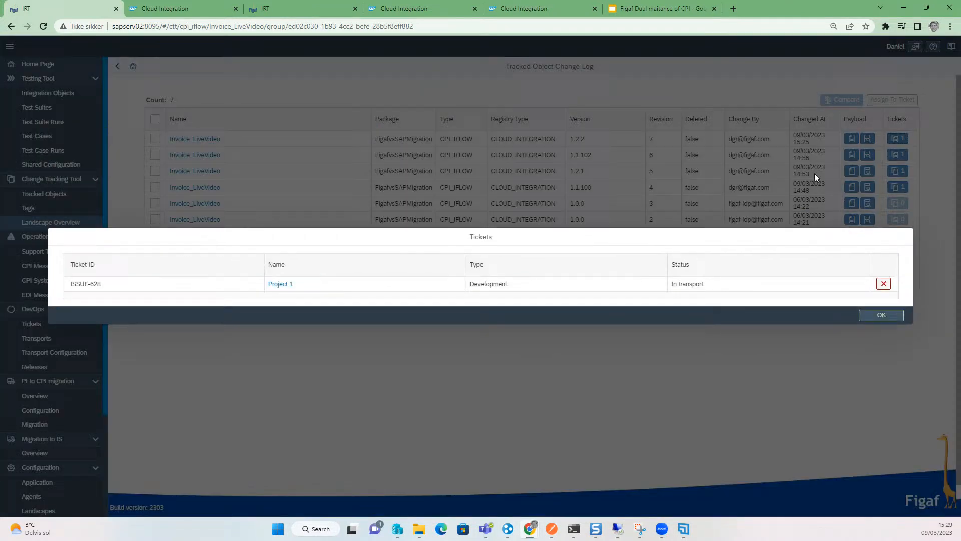
{"action": "left_click", "coordinate": [280, 284]}
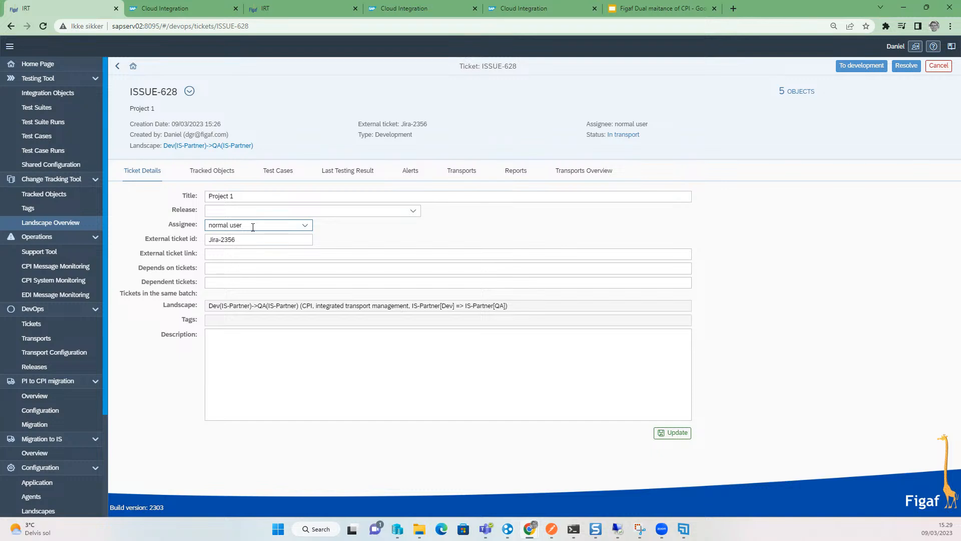
- View the ticket's tracked objects and open Invoice_LiveVideo in Cloud Integration
{"action": "left_click", "coordinate": [214, 175]}
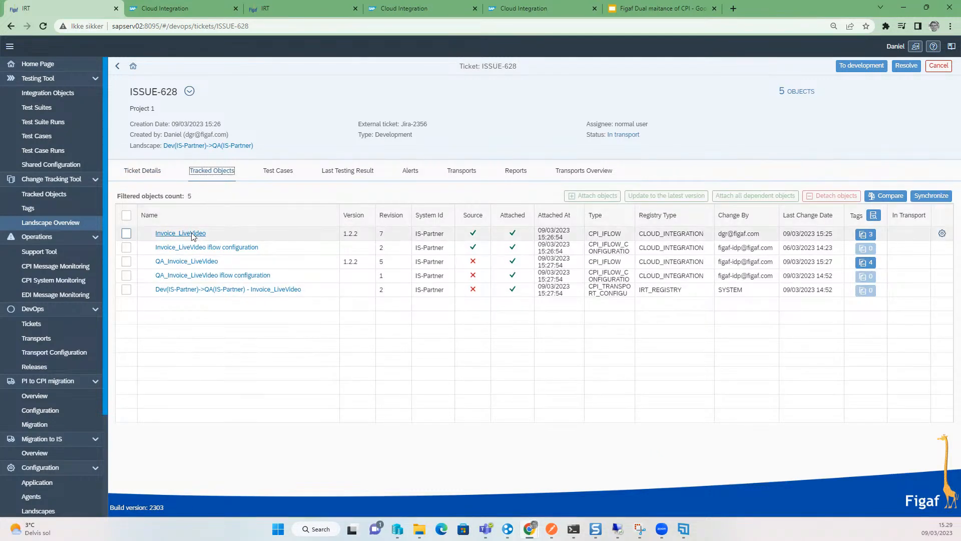
{"action": "left_click", "coordinate": [190, 235]}
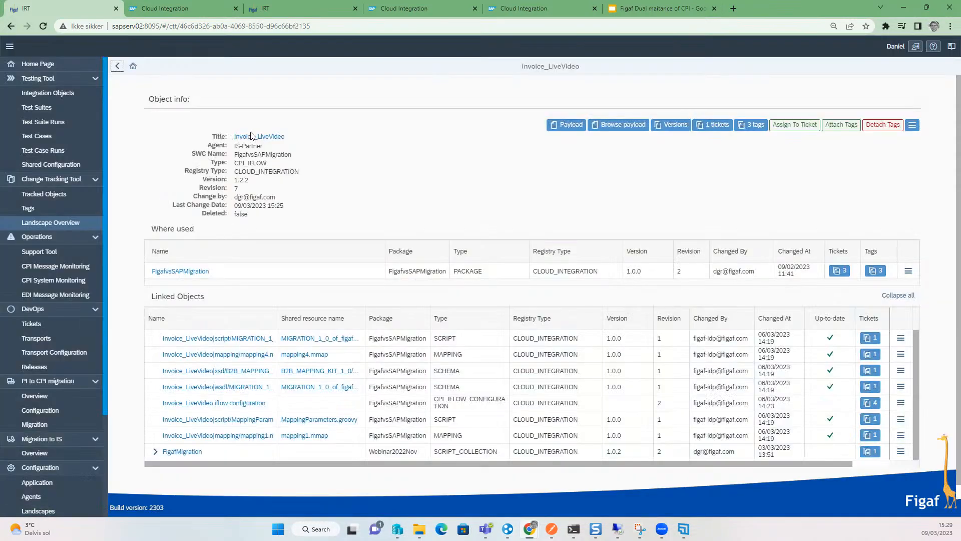
{"action": "left_click", "coordinate": [256, 140]}
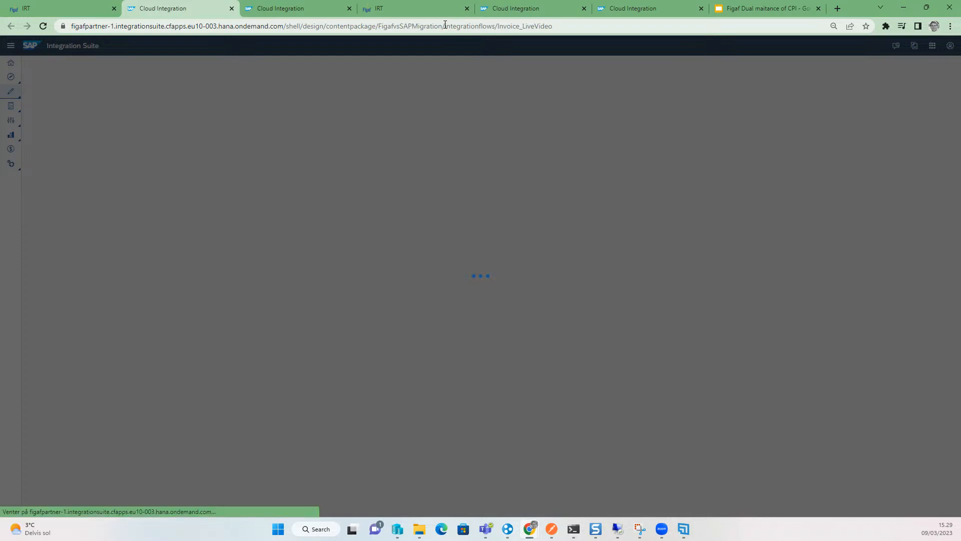
- Go to the FigafvsSAPMigration package artifacts and revert Invoice LiveVideo to version 1.1.100, saving it as version 1.1.101
{"action": "left_click_drag", "start_coordinate": [444, 26], "coordinate": [640, 26]}
{"action": "key", "text": "BackSpace"}
{"action": "key", "text": "Return"}
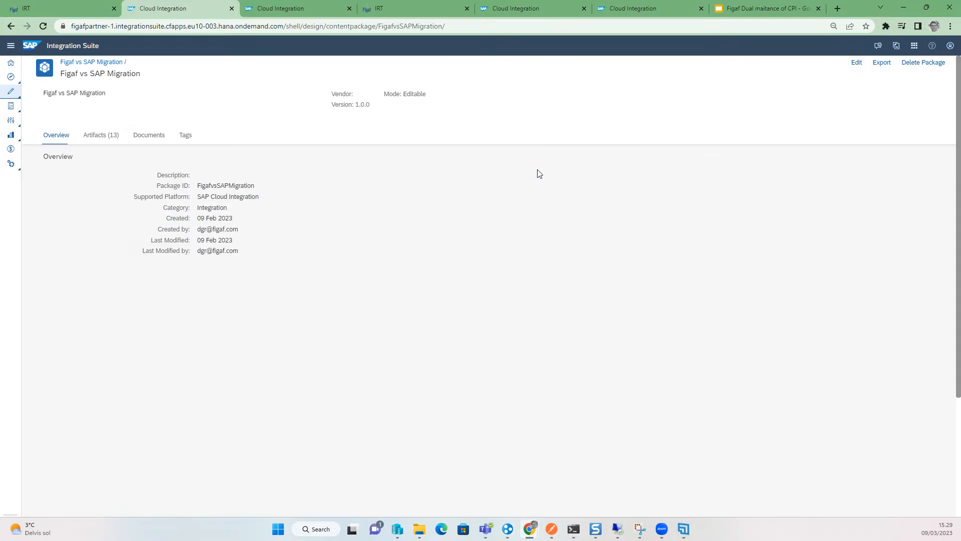
{"action": "left_click", "coordinate": [102, 135]}
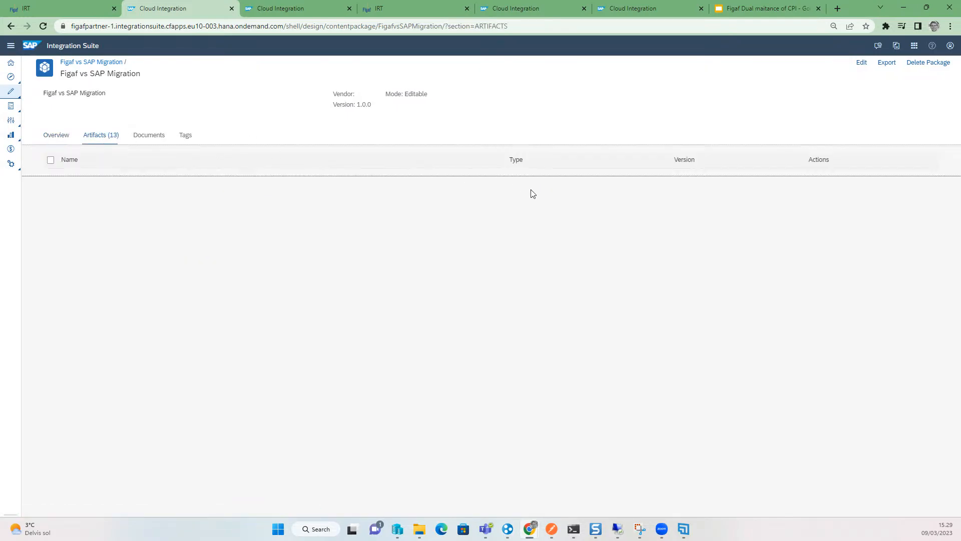
{"action": "scroll", "coordinate": [620, 391], "scroll_direction": "down", "scroll_amount": 3}
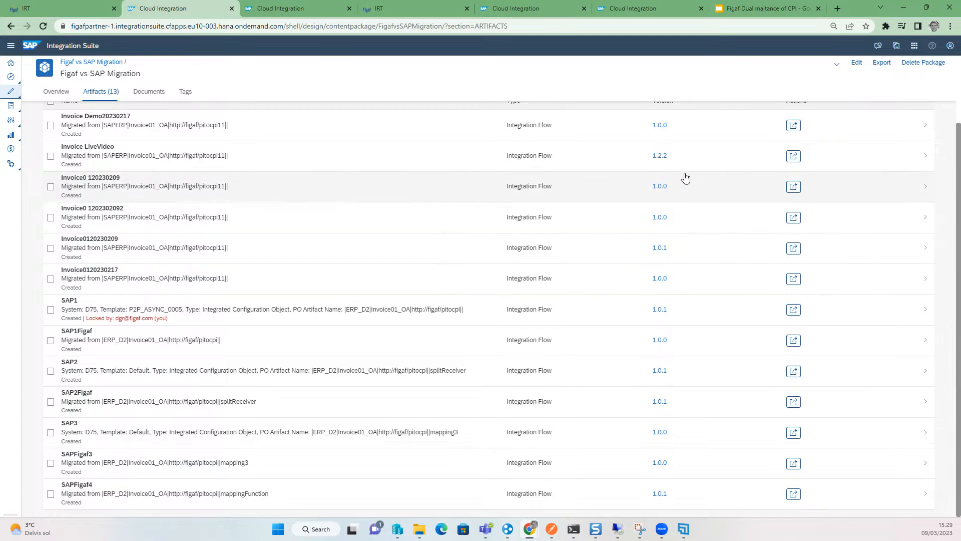
{"action": "left_click", "coordinate": [660, 158]}
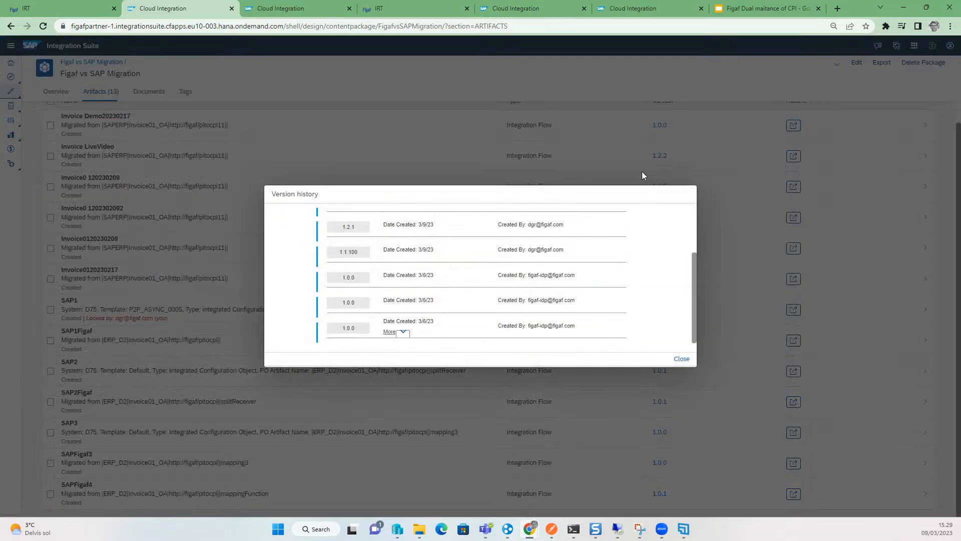
{"action": "left_click", "coordinate": [381, 255]}
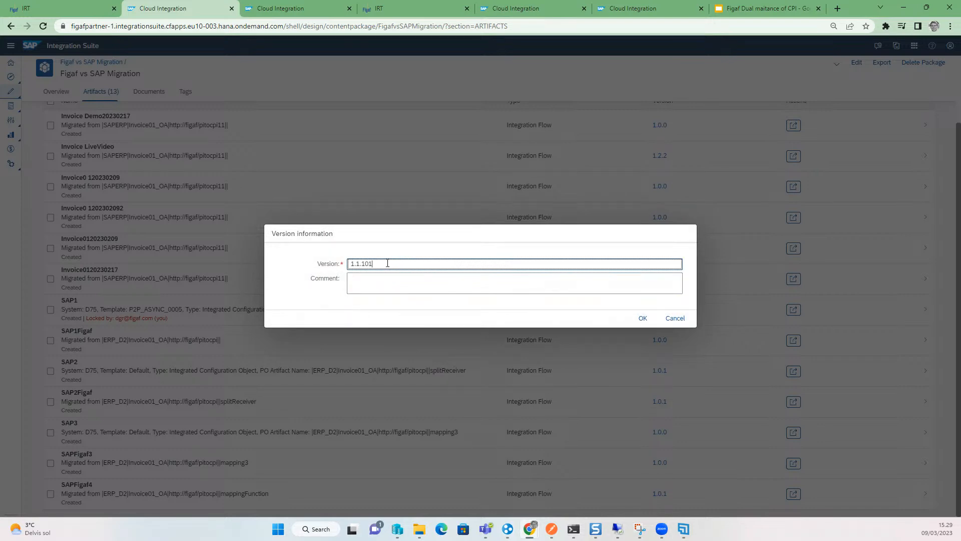
{"action": "left_click", "coordinate": [636, 317]}
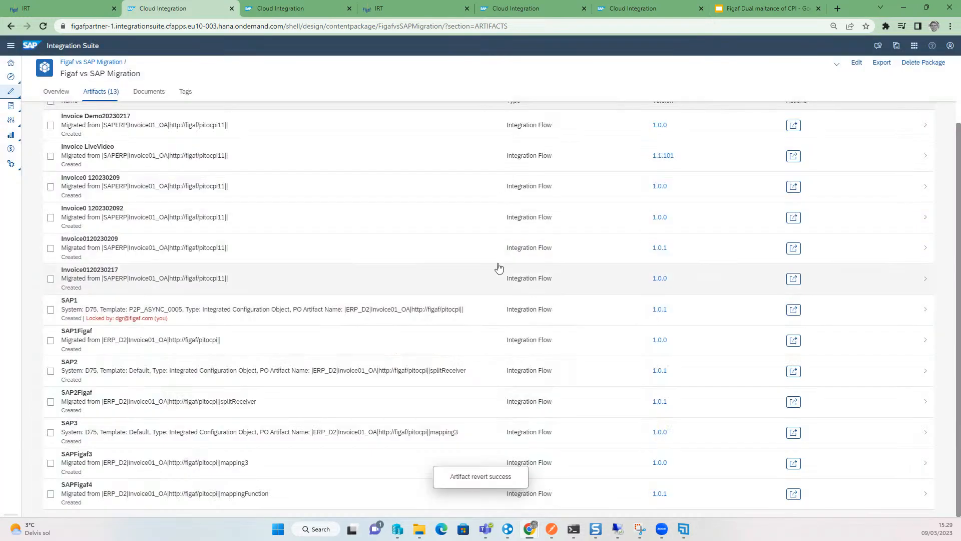
- Open the Invoice LiveVideo iflow, add a Create header bugfix with constant value 2 to the Add SAP_Sender content modifier, and save as version 1.1.102
{"action": "left_click", "coordinate": [91, 146]}
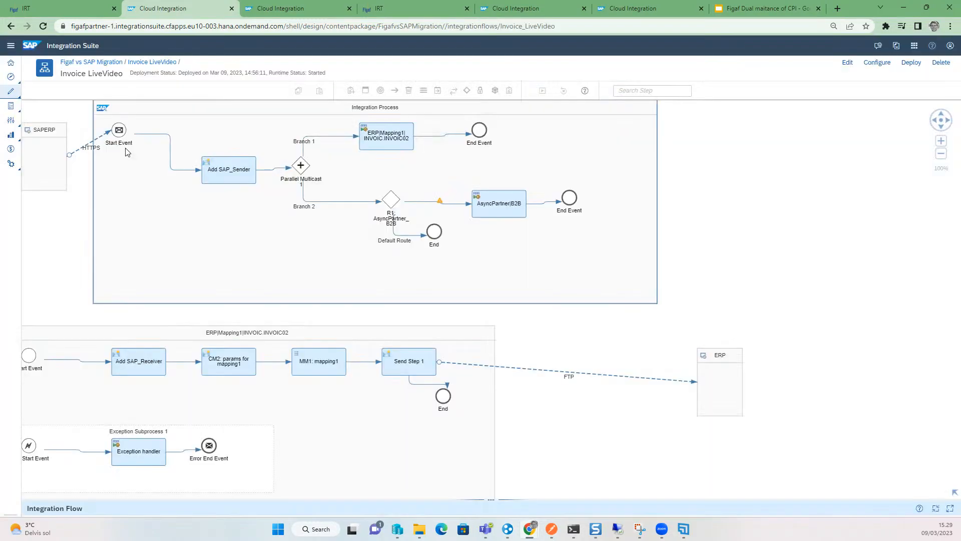
{"action": "left_click", "coordinate": [206, 169]}
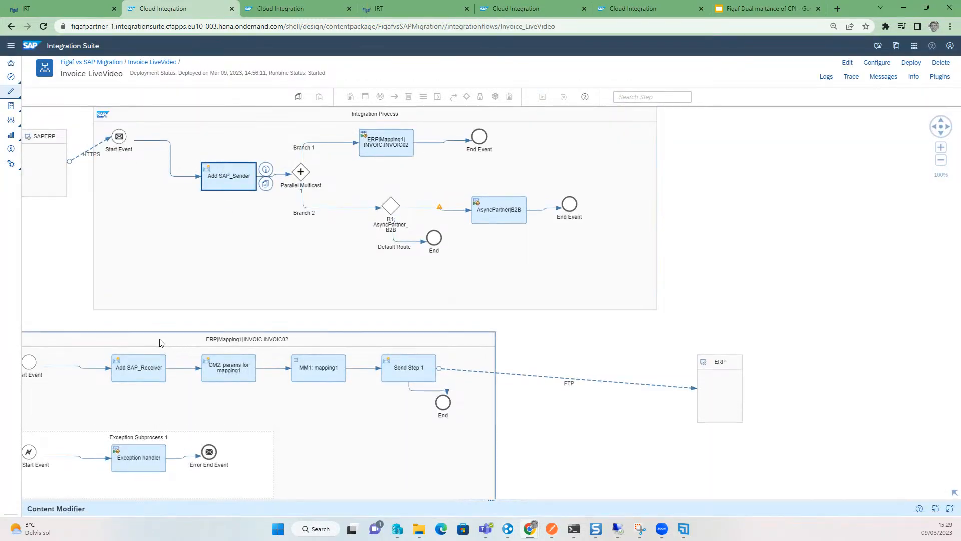
{"action": "left_click", "coordinate": [846, 62]}
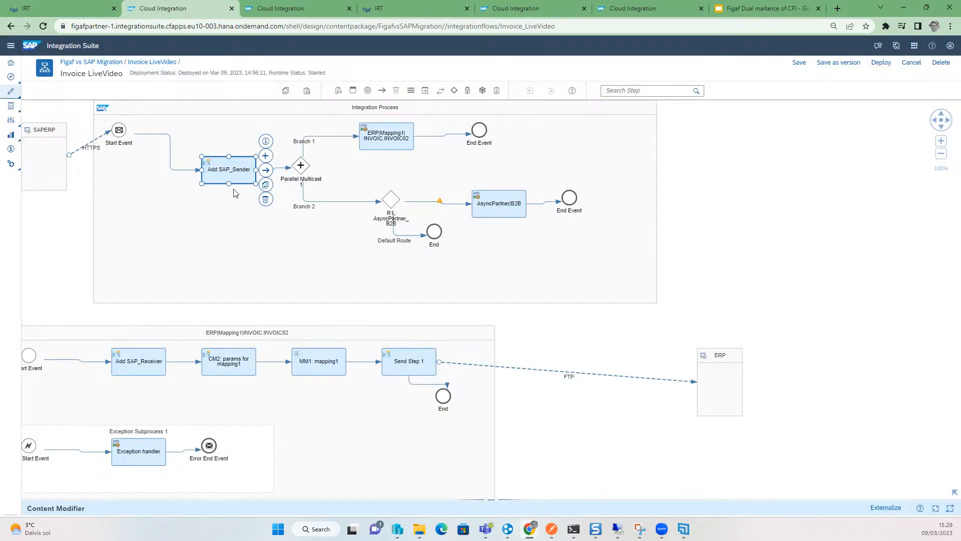
{"action": "left_click_drag", "start_coordinate": [349, 503], "coordinate": [336, 293]}
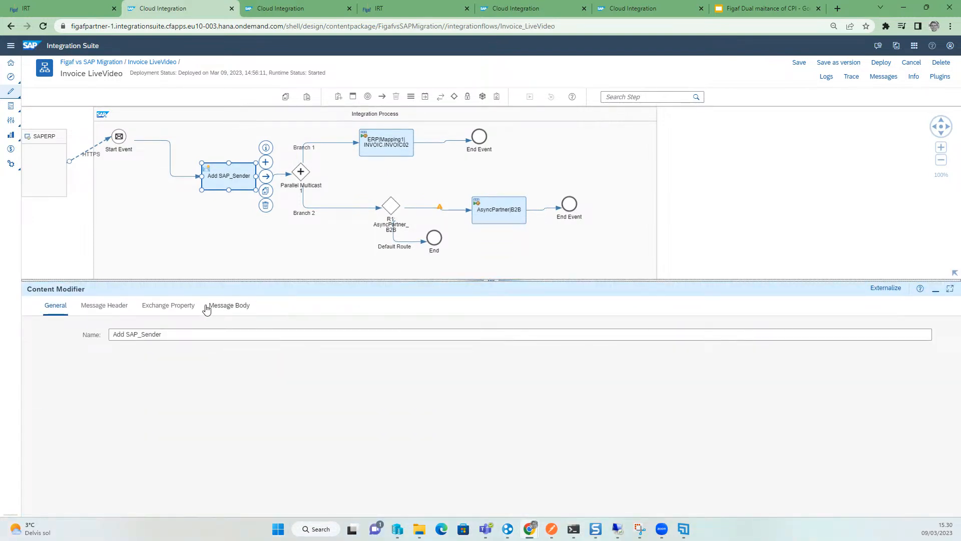
{"action": "left_click", "coordinate": [118, 310]}
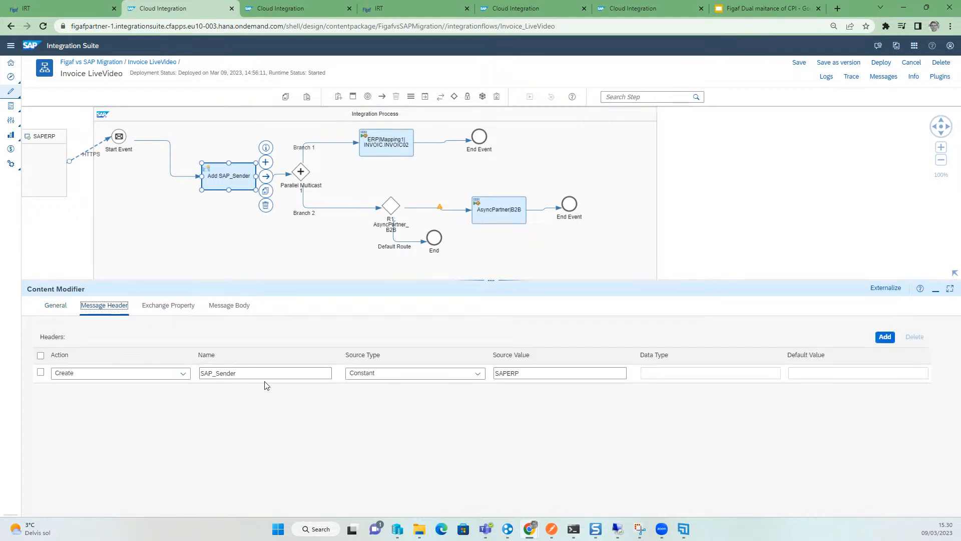
{"action": "left_click", "coordinate": [885, 337]}
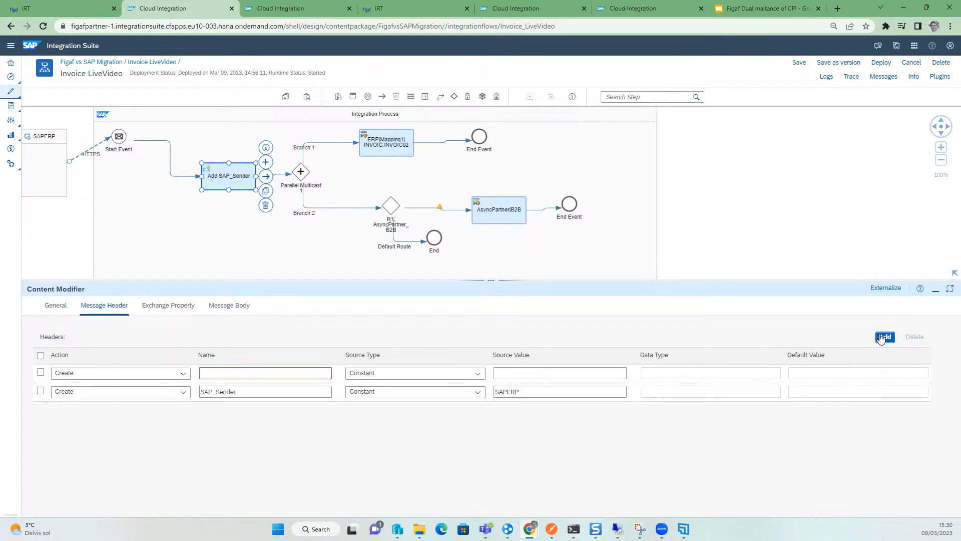
{"action": "left_click", "coordinate": [308, 373]}
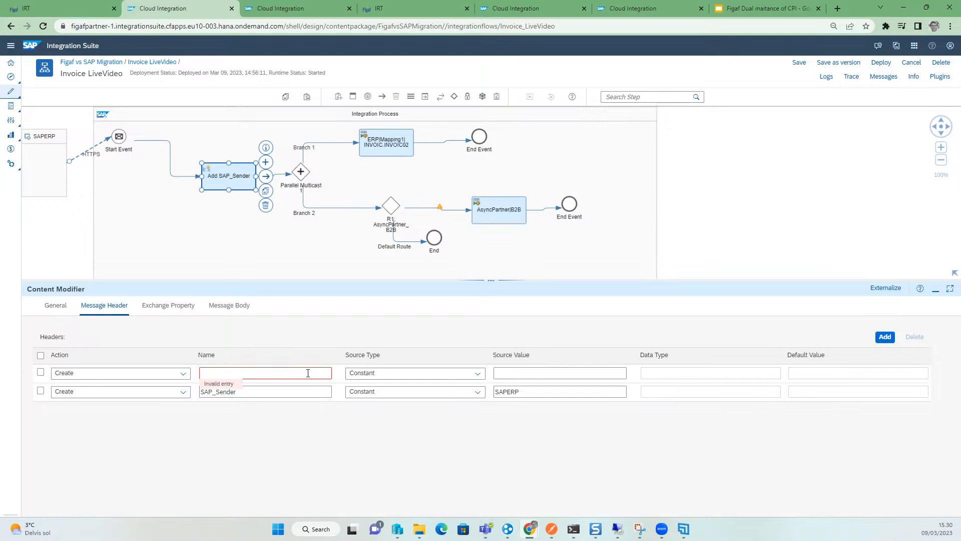
{"action": "type", "text": "bugfix"}
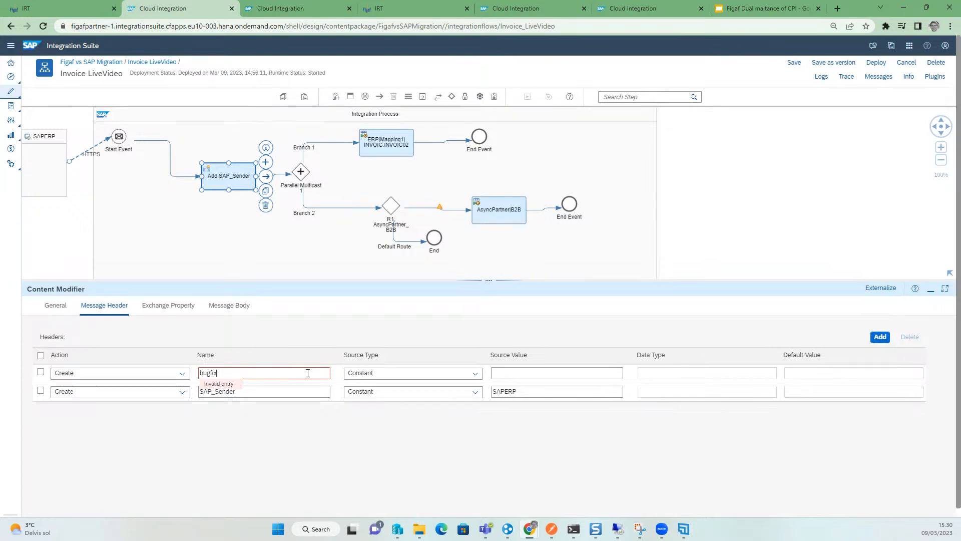
{"action": "left_click", "coordinate": [509, 372]}
{"action": "type", "text": "2"}
{"action": "left_click", "coordinate": [846, 62]}
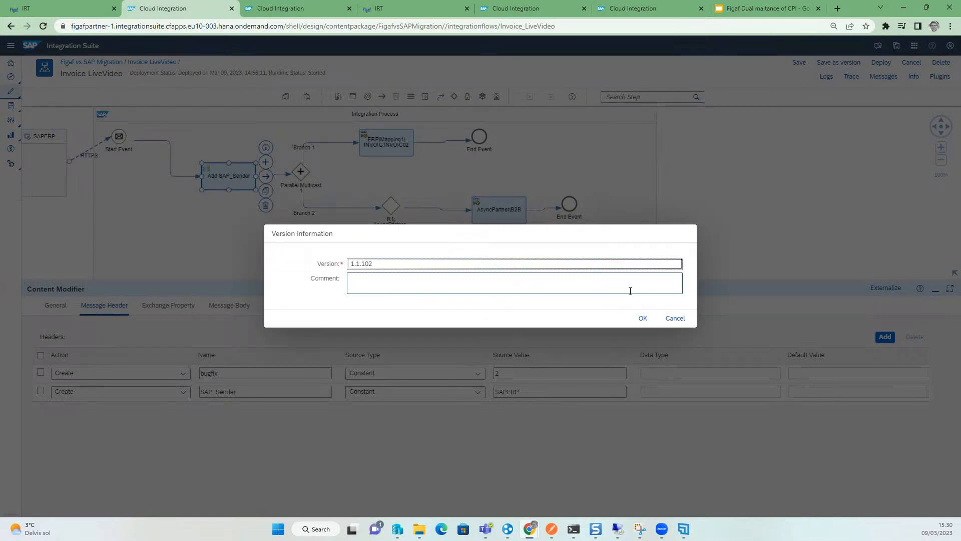
{"action": "left_click", "coordinate": [636, 319]}
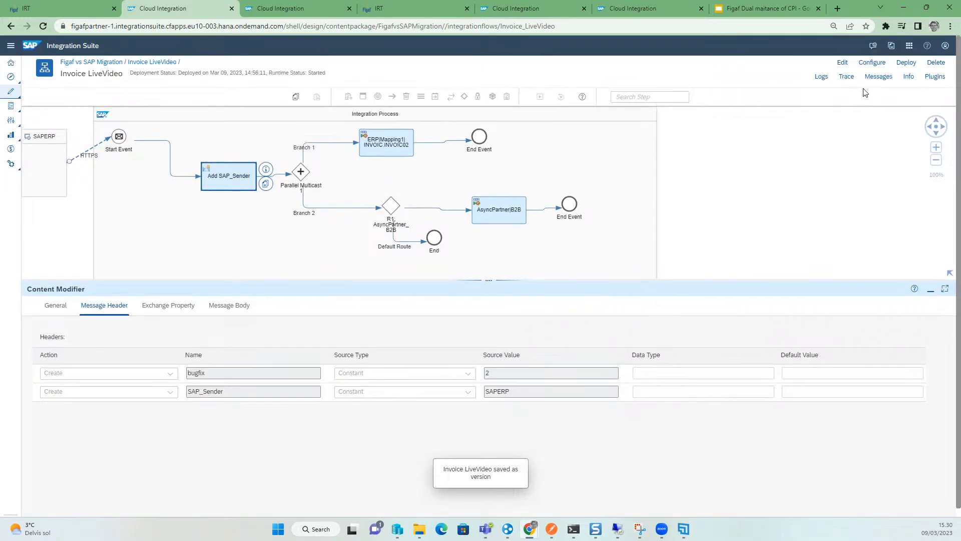
- Synchronize the Invoice_LiveVideo iflow from the FigafvsSAPMigration package into Figaf via CPI Helper
{"action": "left_click", "coordinate": [878, 76]}
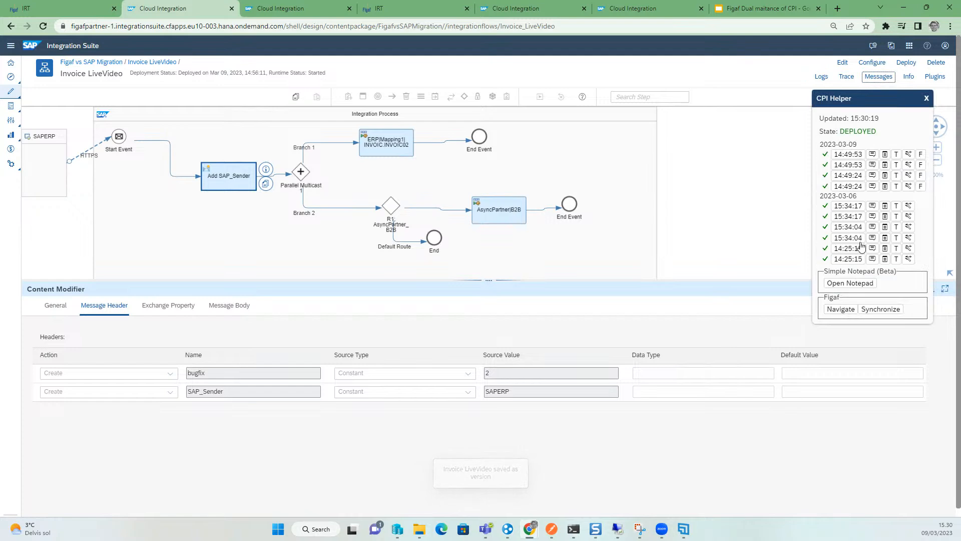
{"action": "left_click", "coordinate": [885, 307]}
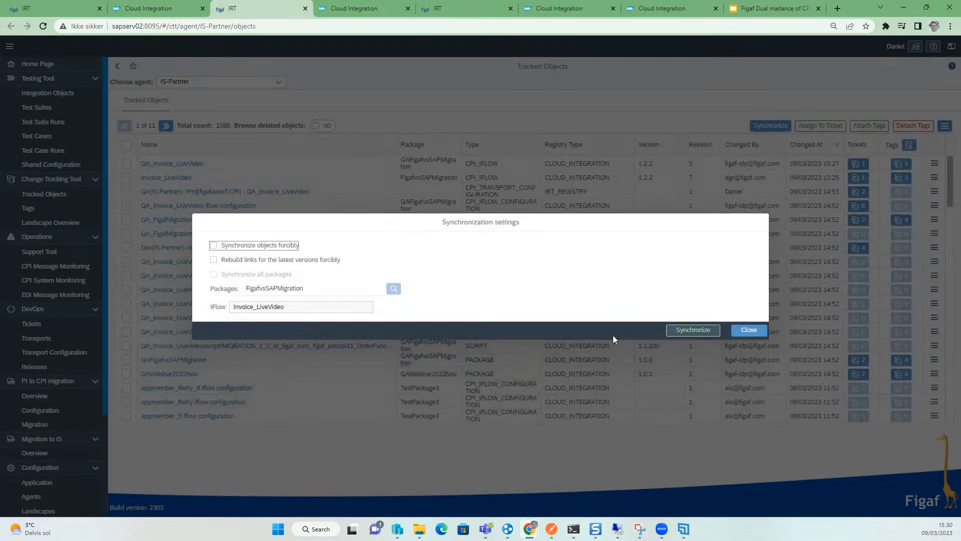
{"action": "left_click", "coordinate": [694, 331]}
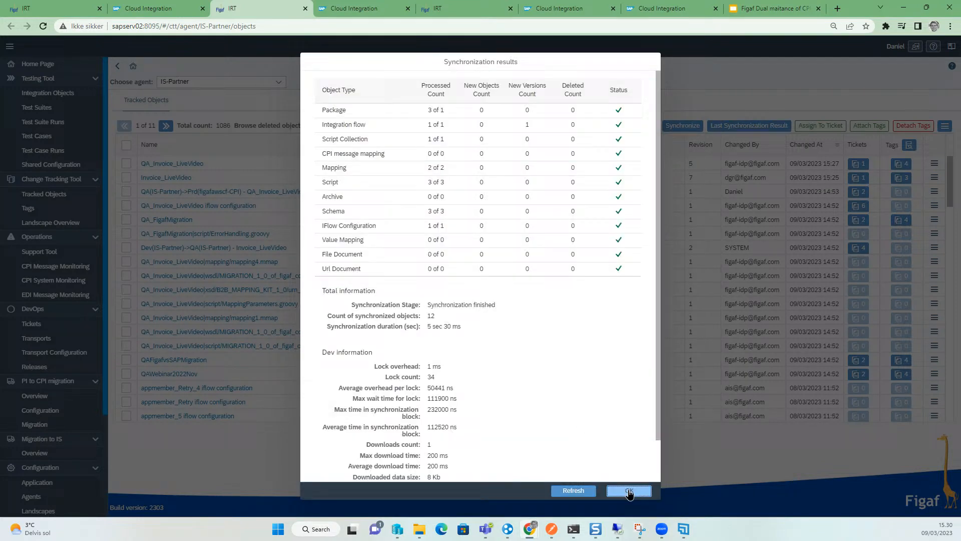
{"action": "left_click", "coordinate": [629, 490]}
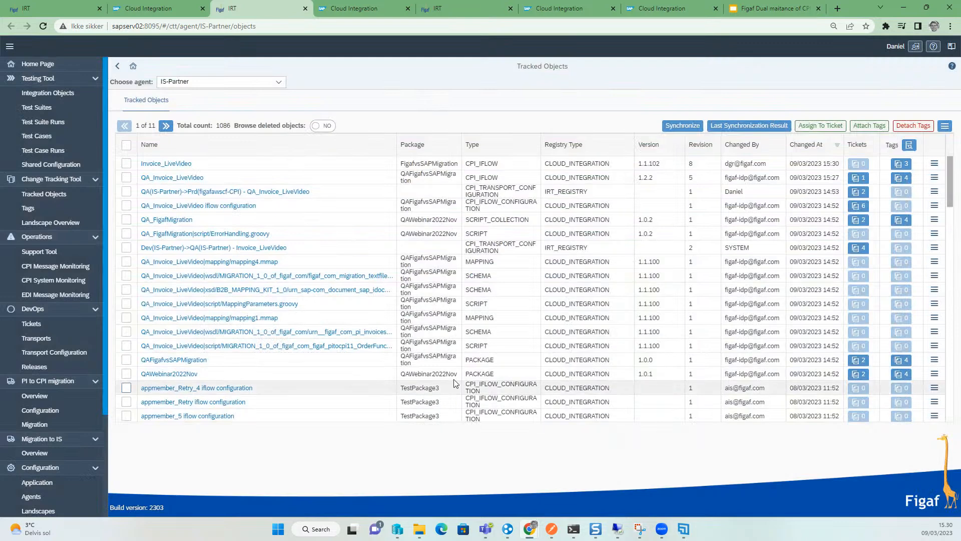
- Review the version table for Dev, QA and Prd in the Iflow example slide
{"action": "left_click", "coordinate": [746, 13]}
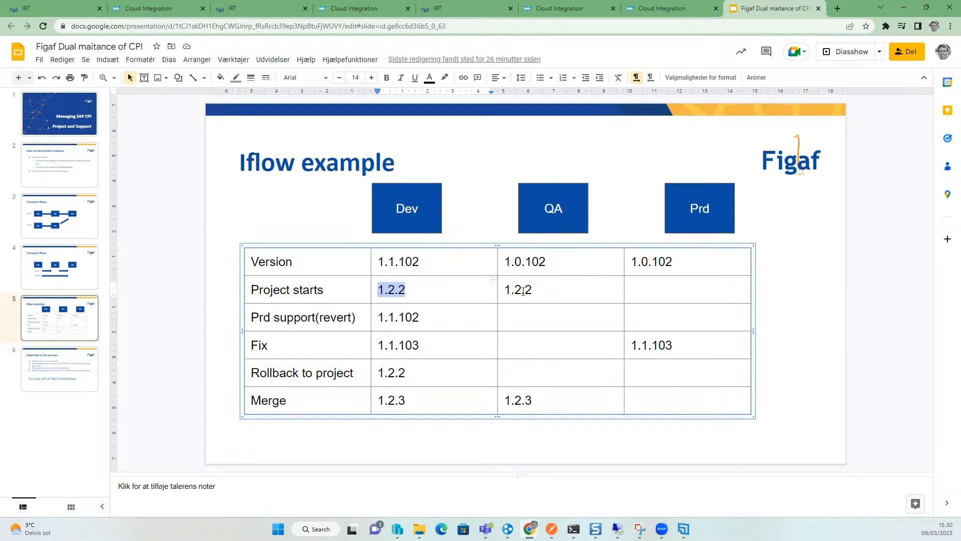
{"action": "left_click_drag", "start_coordinate": [543, 292], "coordinate": [511, 290]}
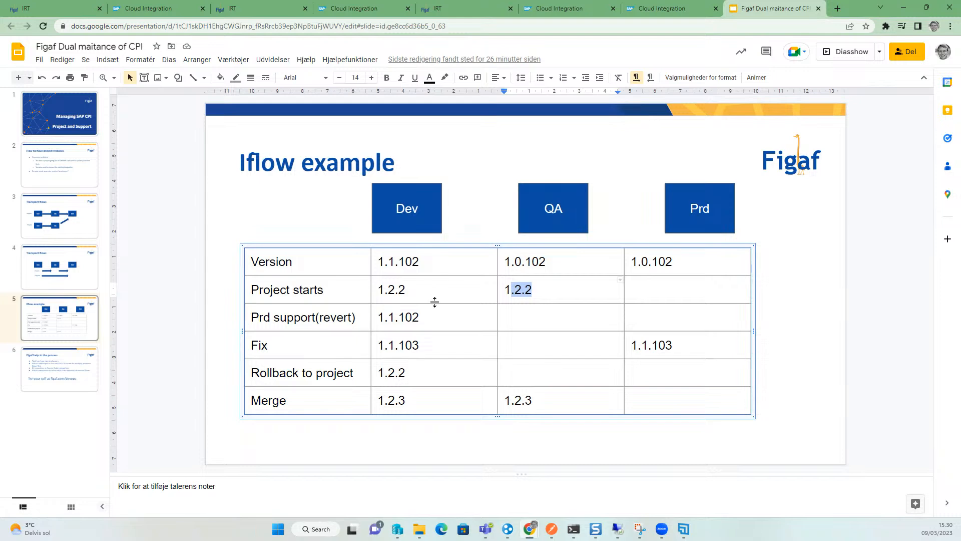
{"action": "left_click", "coordinate": [41, 10]}
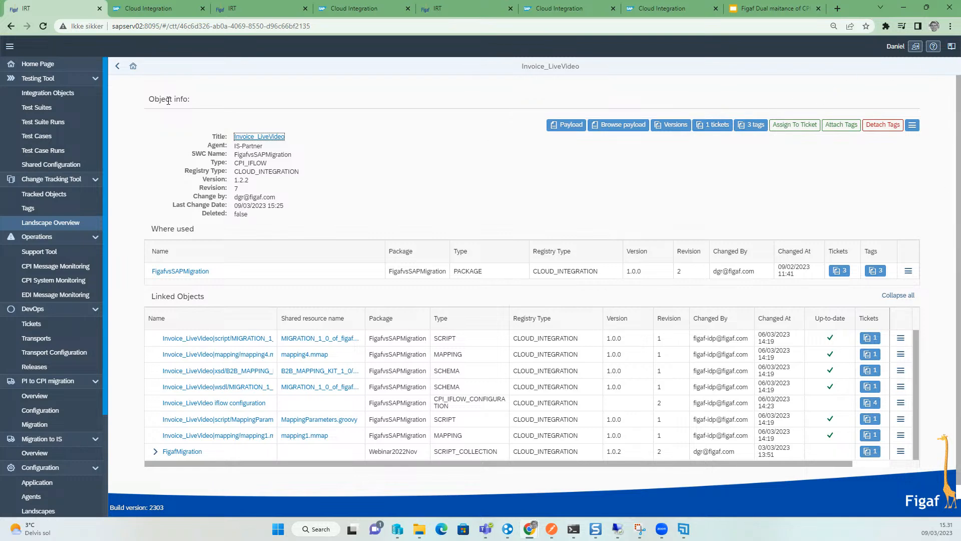
- From the Landscape Overview, assign the Dev Invoice_LiveVideo to a new ticket titled bug fix, landscape Dev(IS-Partner)->QA(IS-Partner), external id jira-4362
{"action": "left_click", "coordinate": [66, 222]}
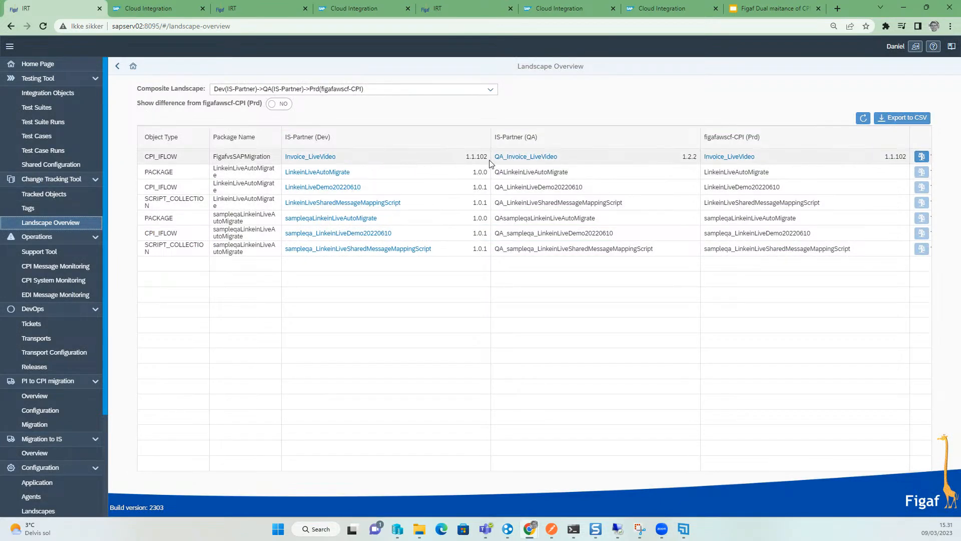
{"action": "left_click", "coordinate": [328, 158]}
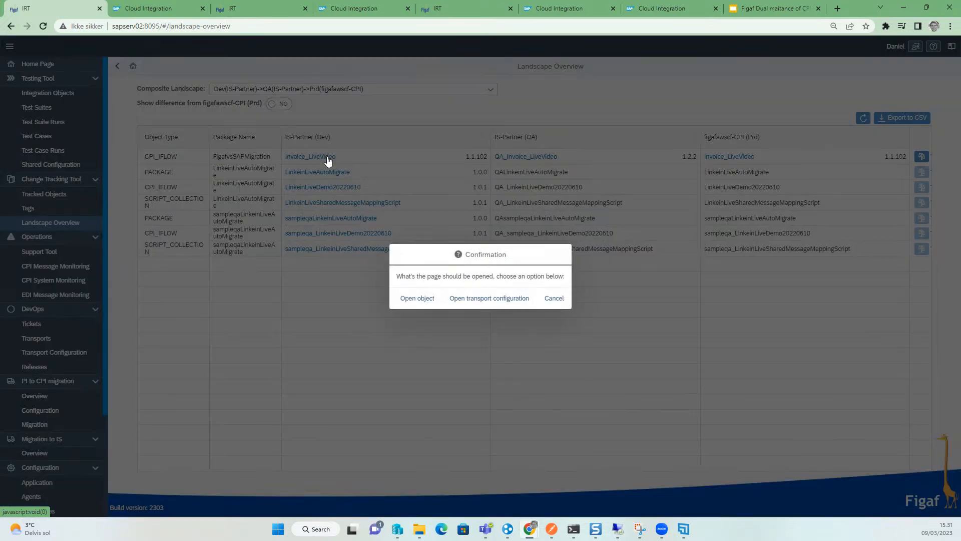
{"action": "left_click", "coordinate": [413, 300]}
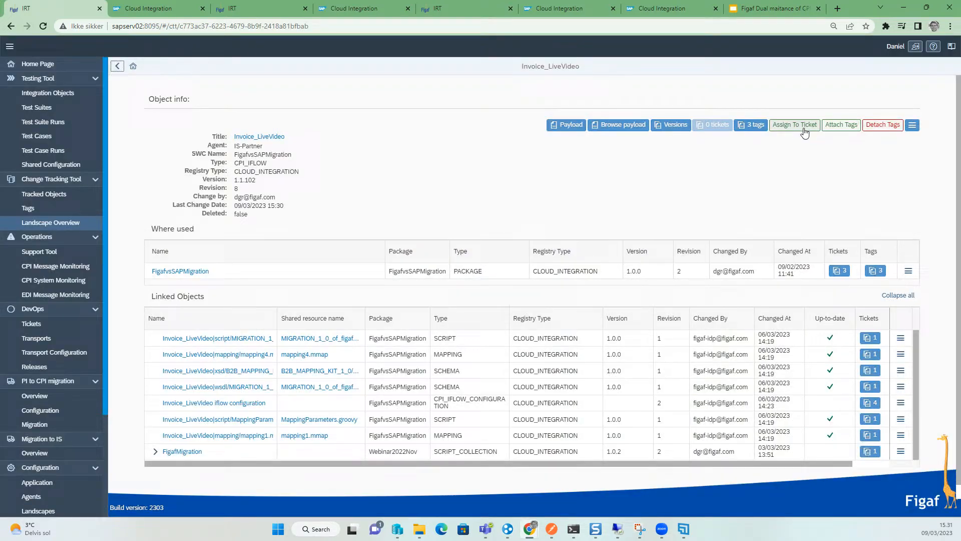
{"action": "left_click", "coordinate": [795, 125]}
{"action": "left_click", "coordinate": [442, 223]}
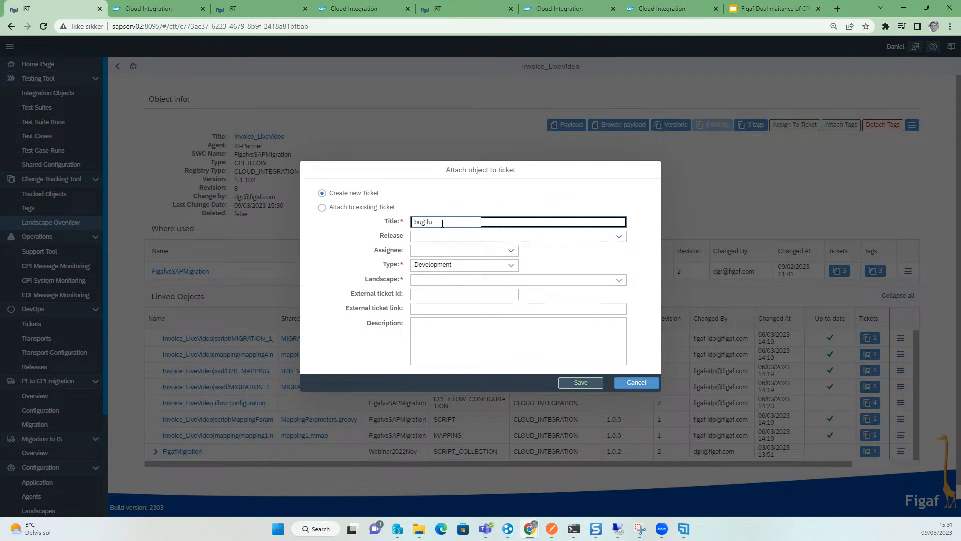
{"action": "left_click", "coordinate": [618, 280]}
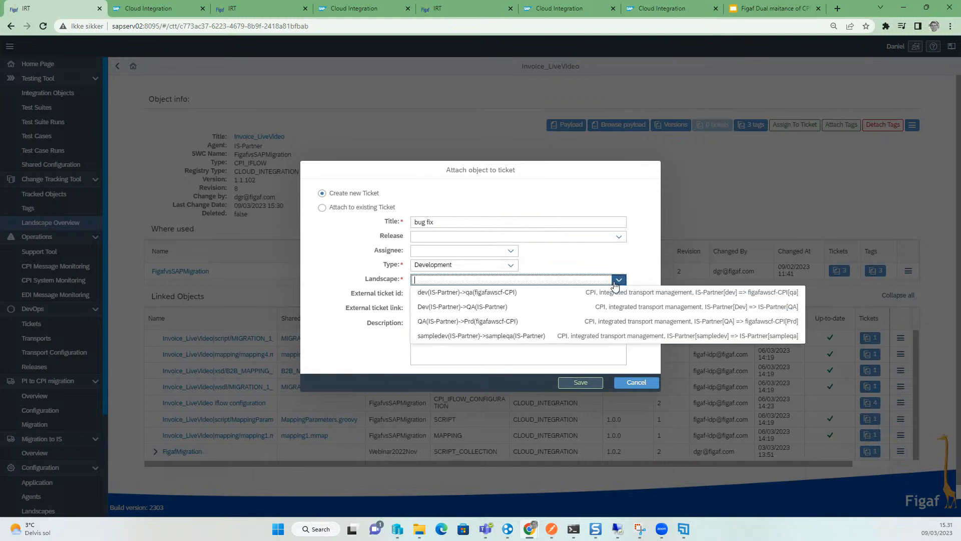
{"action": "left_click", "coordinate": [573, 310]}
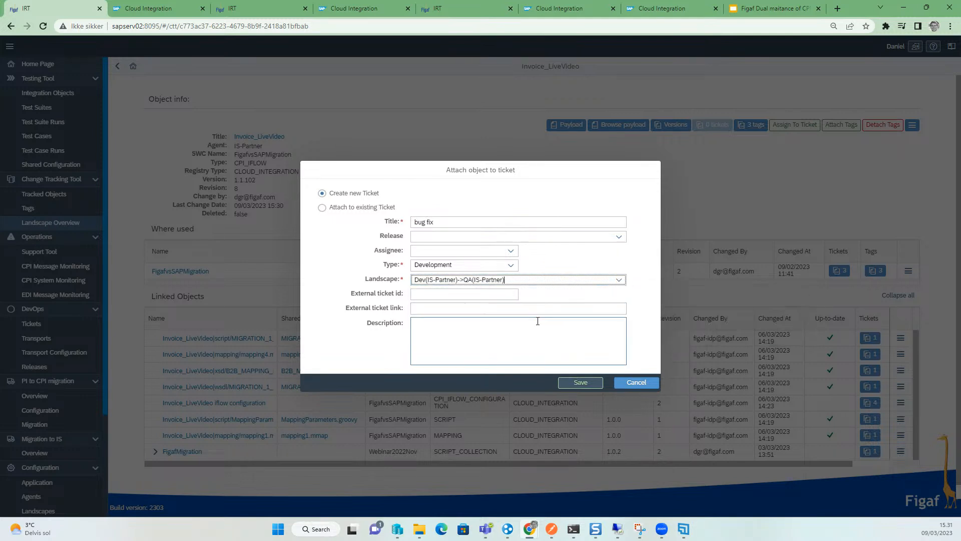
{"action": "left_click", "coordinate": [485, 295]}
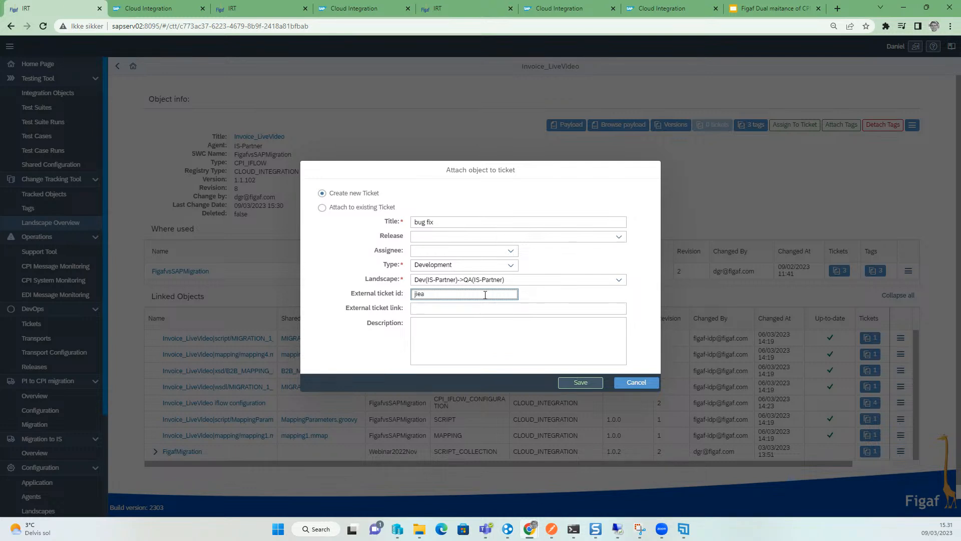
{"action": "type", "text": "jira-436"}
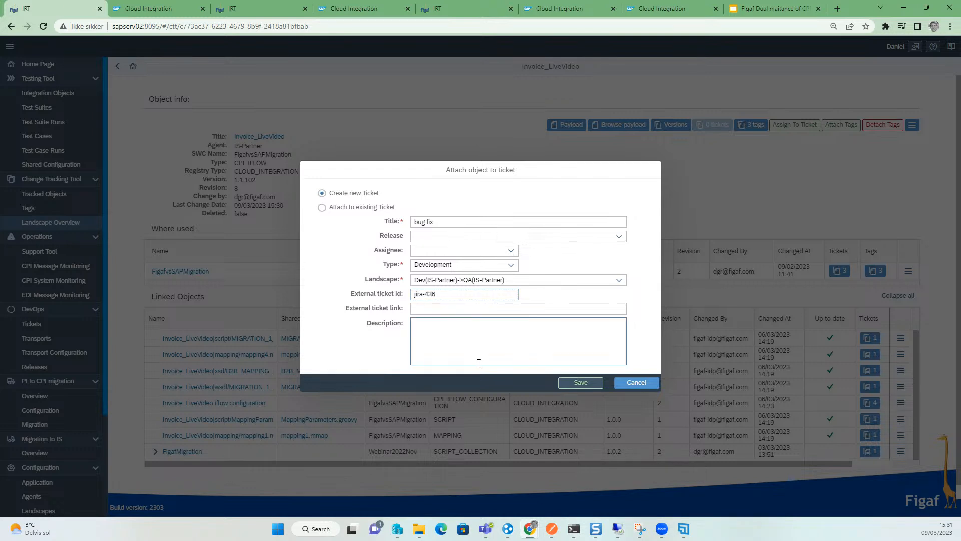
{"action": "type", "text": "2"}
{"action": "left_click", "coordinate": [593, 384]}
{"action": "left_click", "coordinate": [532, 298]}
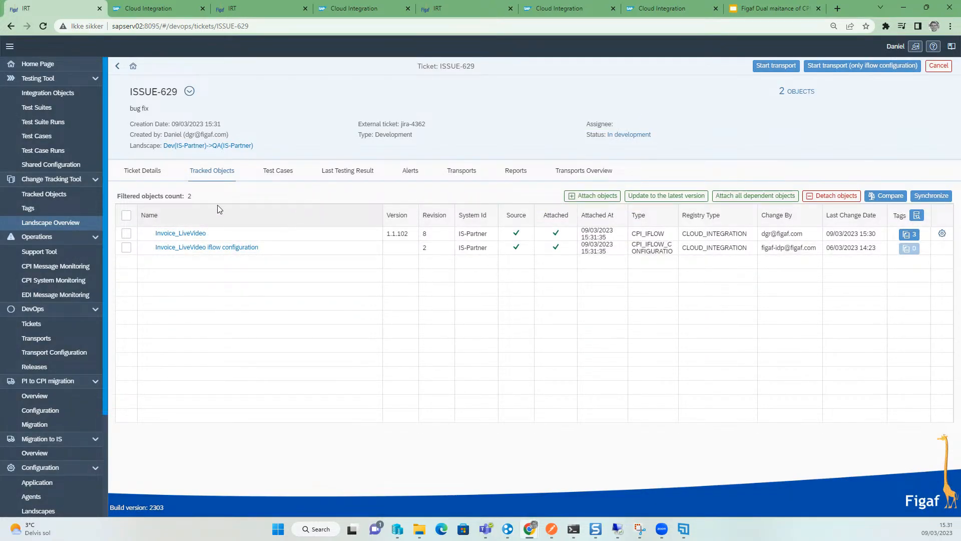
- Look up the related test cases for the ticket and link them to it
{"action": "left_click", "coordinate": [279, 171]}
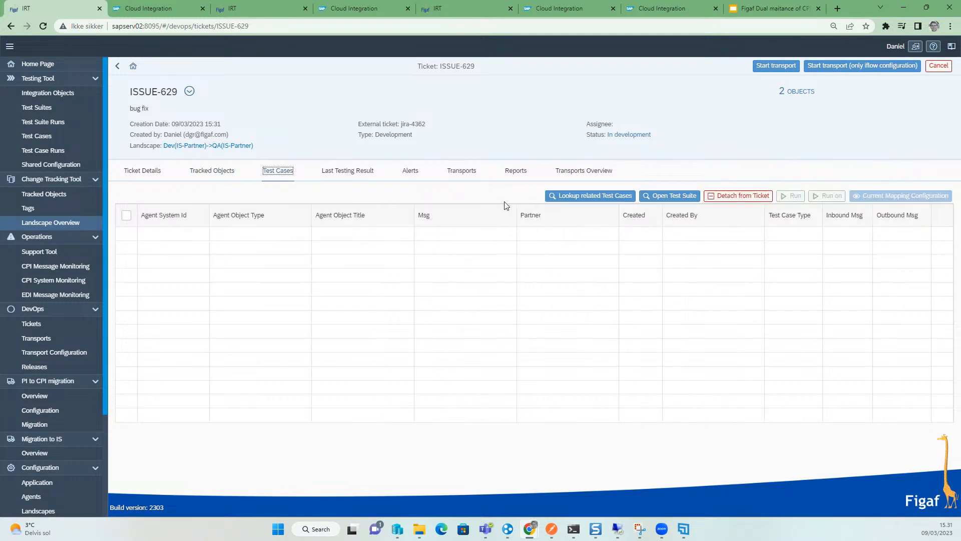
{"action": "left_click", "coordinate": [563, 195]}
{"action": "left_click", "coordinate": [95, 122]}
{"action": "left_click", "coordinate": [73, 137]}
{"action": "left_click", "coordinate": [829, 490]}
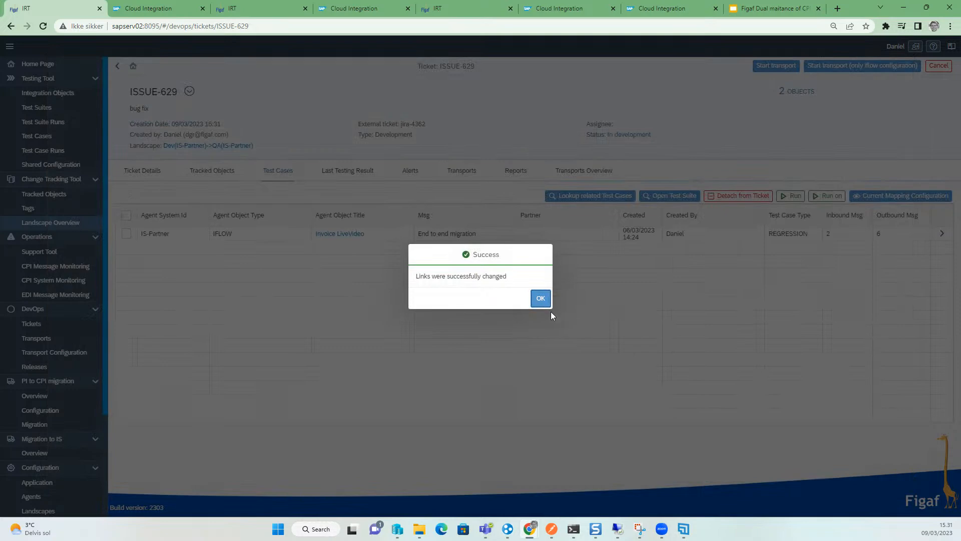
{"action": "left_click", "coordinate": [539, 301]}
- Run the ticket's test cases and open the results of the last test run
{"action": "left_click", "coordinate": [789, 197]}
{"action": "left_click", "coordinate": [539, 298]}
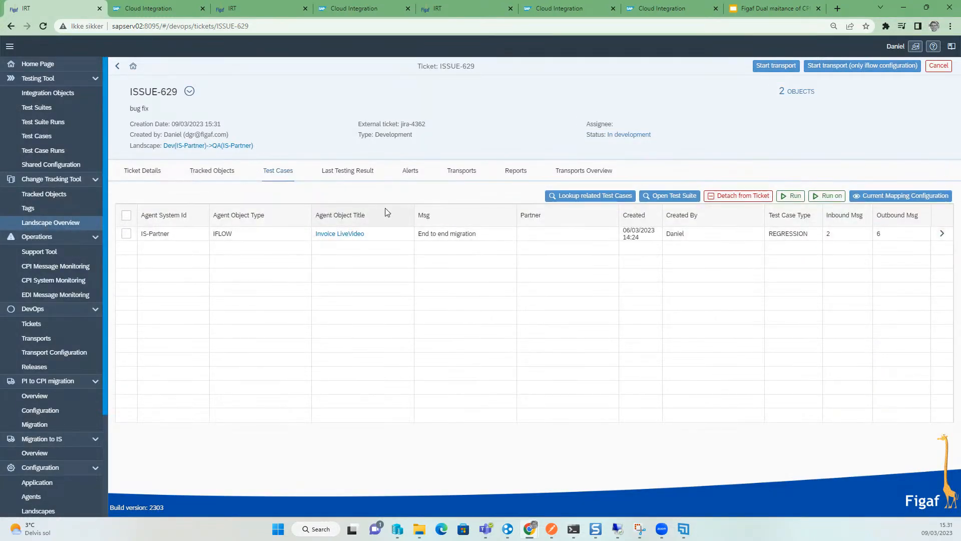
{"action": "left_click", "coordinate": [360, 173]}
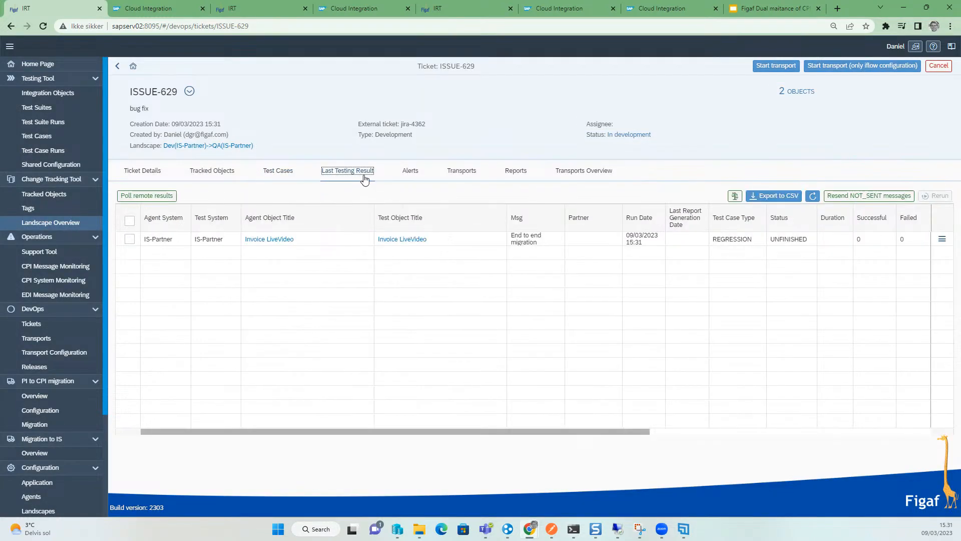
{"action": "left_click", "coordinate": [942, 239]}
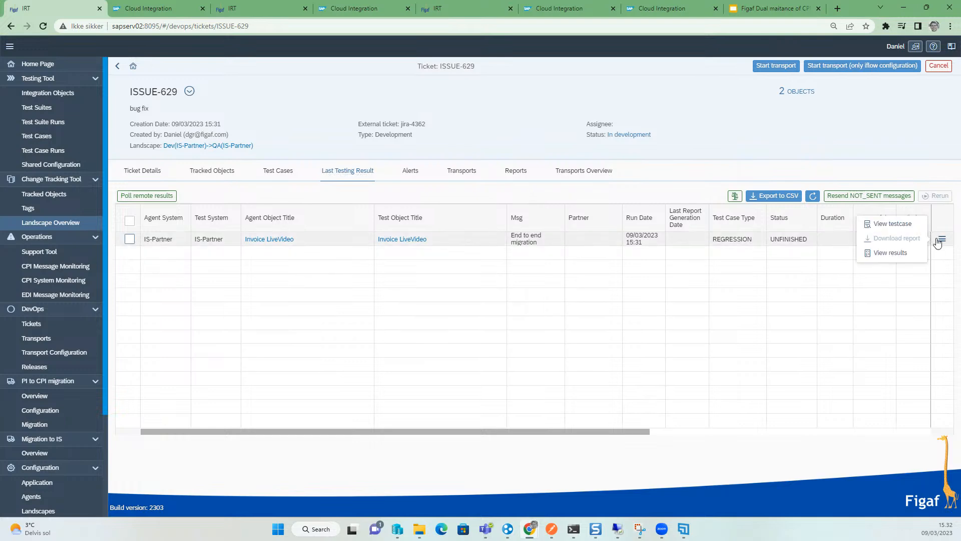
{"action": "left_click", "coordinate": [910, 256]}
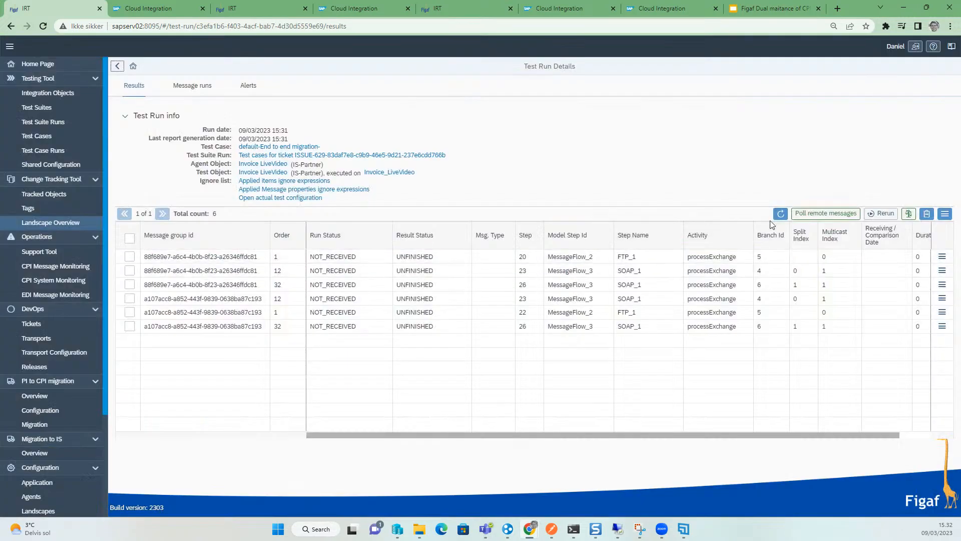
- Poll remote messages for the test run and refresh the results list
{"action": "left_click", "coordinate": [780, 215]}
{"action": "left_click", "coordinate": [779, 216]}
{"action": "left_click", "coordinate": [831, 216]}
{"action": "left_click", "coordinate": [837, 487]}
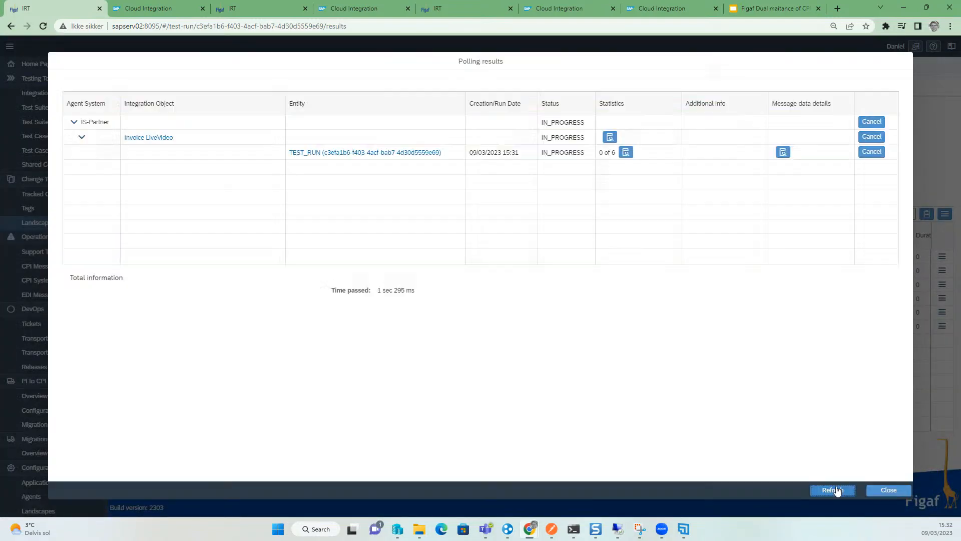
{"action": "left_click", "coordinate": [837, 488]}
{"action": "left_click", "coordinate": [879, 488]}
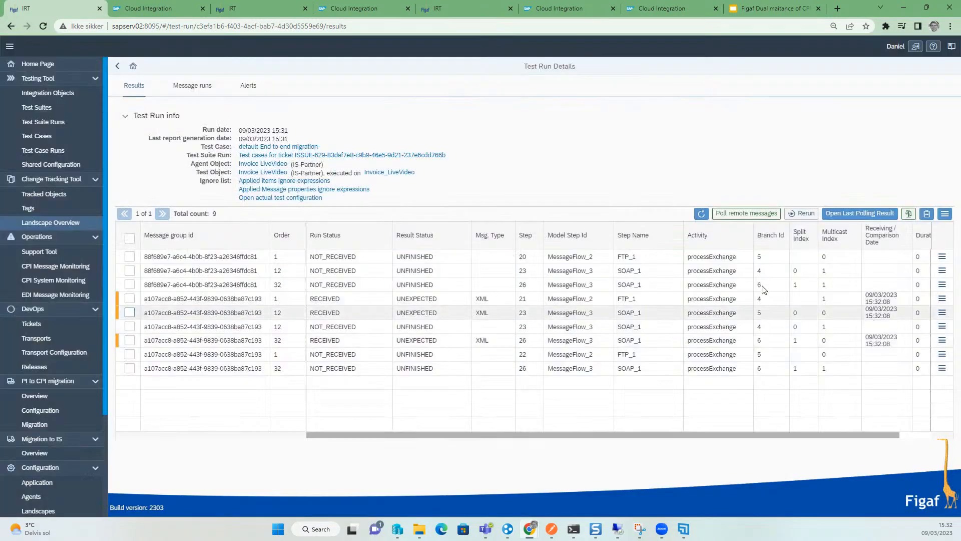
{"action": "left_click", "coordinate": [700, 214]}
{"action": "left_click", "coordinate": [701, 215]}
{"action": "left_click", "coordinate": [700, 216]}
{"action": "left_click", "coordinate": [700, 216]}
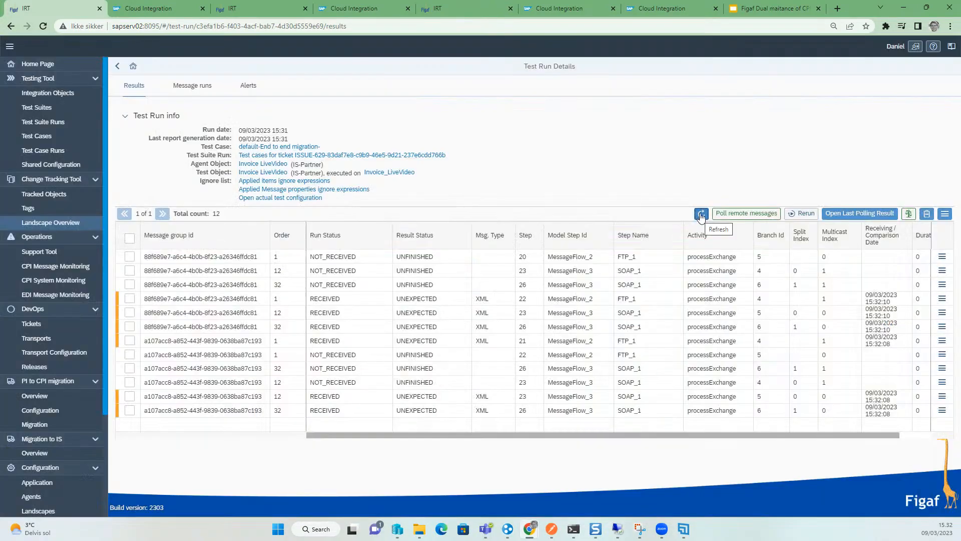
- Refresh the test run results, review the message step entries, and return to the ticket
{"action": "left_click", "coordinate": [702, 216]}
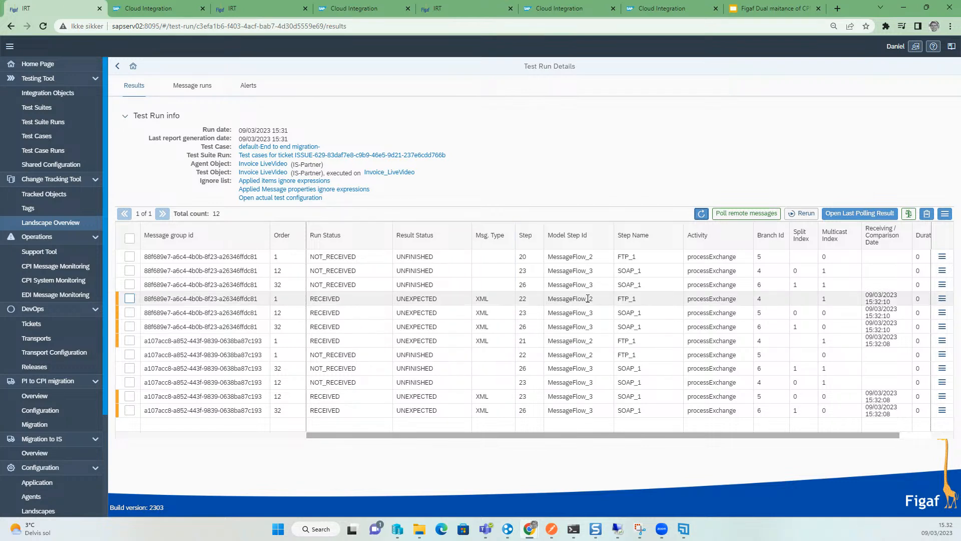
{"action": "left_click_drag", "start_coordinate": [598, 301], "coordinate": [571, 299]}
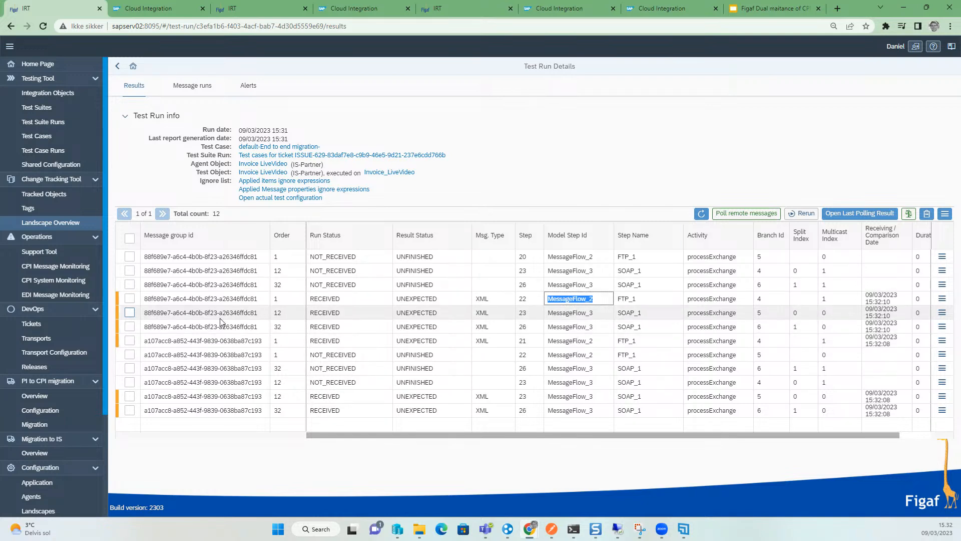
{"action": "left_click", "coordinate": [117, 65]}
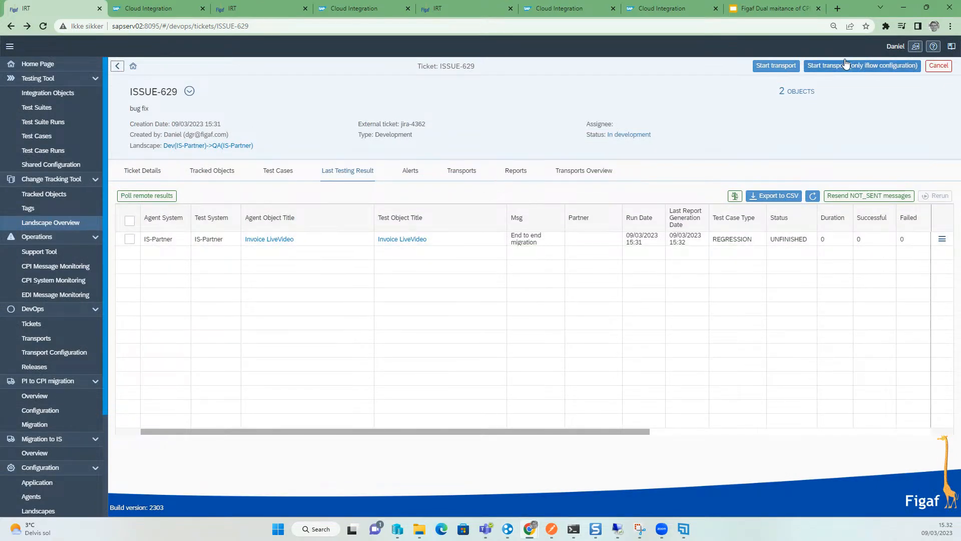
- Start the ticket's transport, open the created transport and send it to approval
{"action": "left_click", "coordinate": [793, 67]}
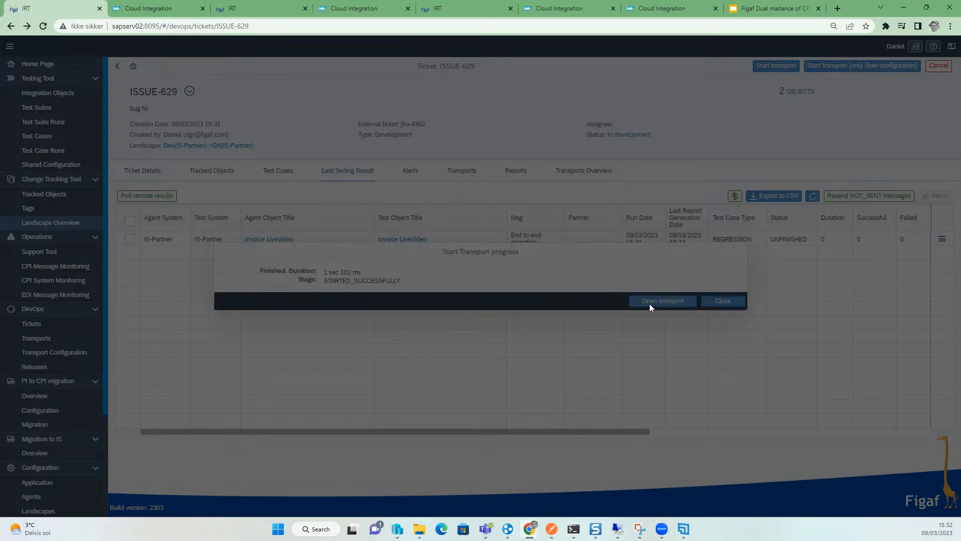
{"action": "left_click", "coordinate": [650, 302]}
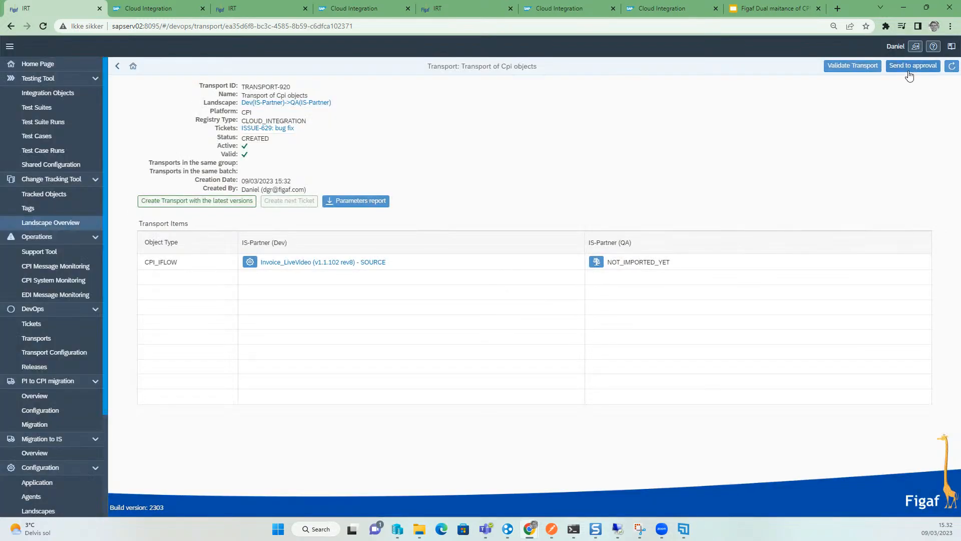
{"action": "left_click", "coordinate": [902, 74]}
{"action": "left_click", "coordinate": [541, 297]}
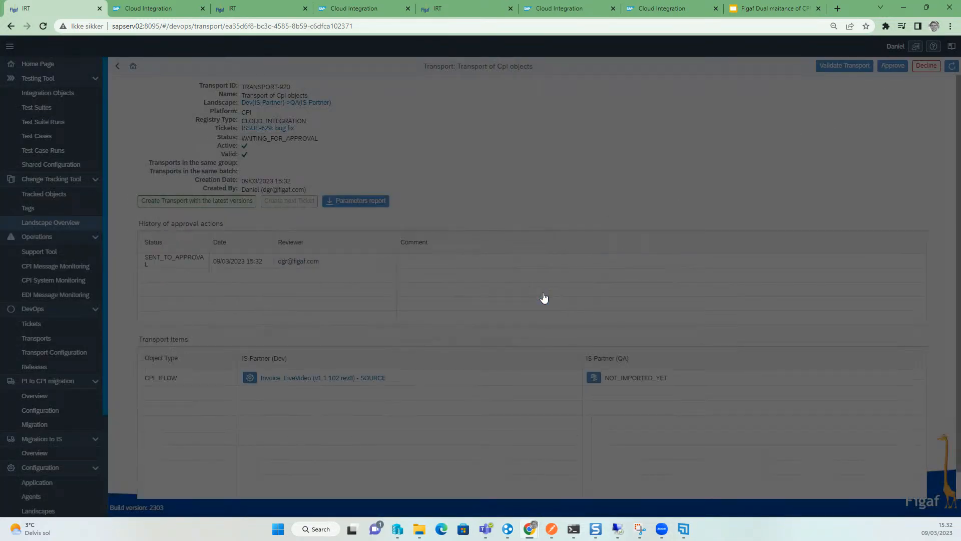
- Compare the transported iflow with the QA version in the BPMN viewer and inspect the Add SAP_Sender changes
{"action": "left_click", "coordinate": [593, 378]}
{"action": "left_click", "coordinate": [483, 335]}
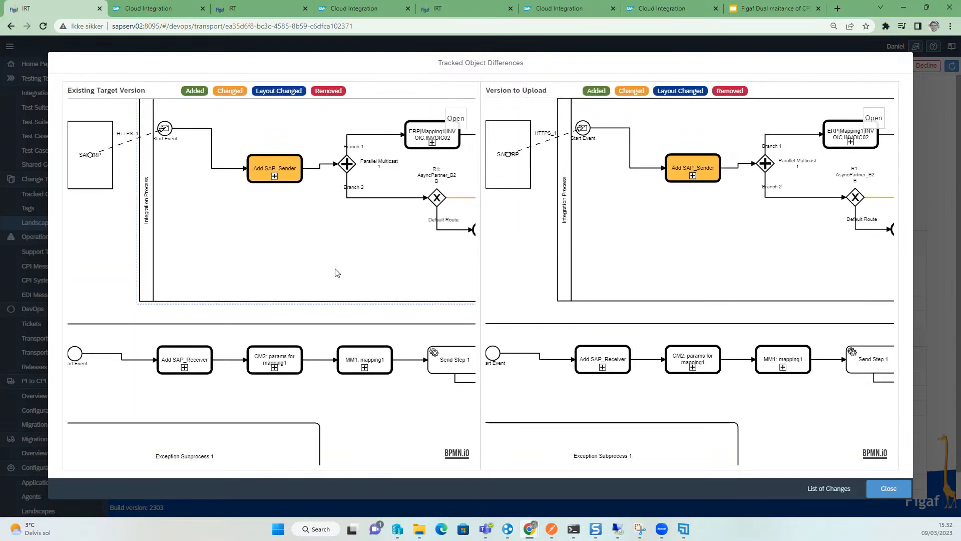
{"action": "left_click", "coordinate": [277, 180]}
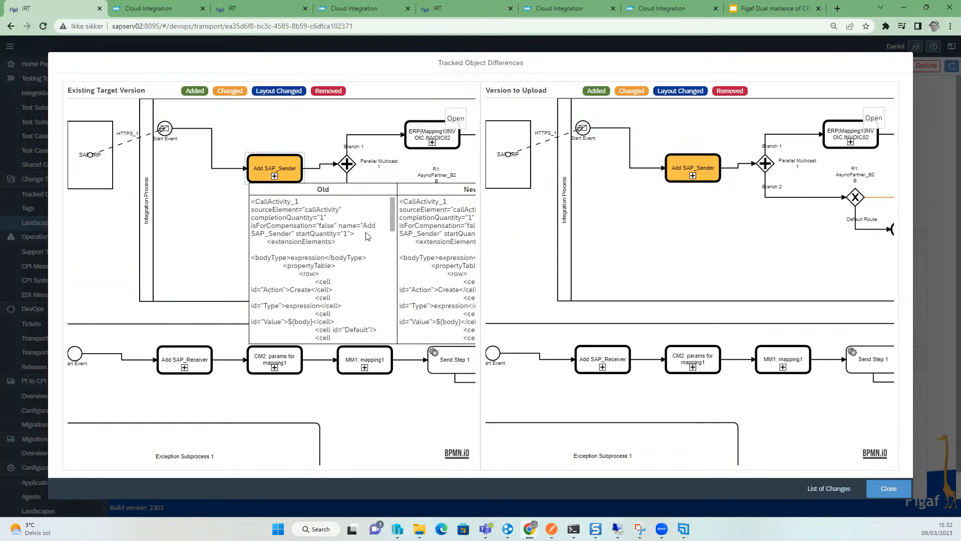
{"action": "scroll", "coordinate": [391, 226], "scroll_direction": "down", "scroll_amount": 5}
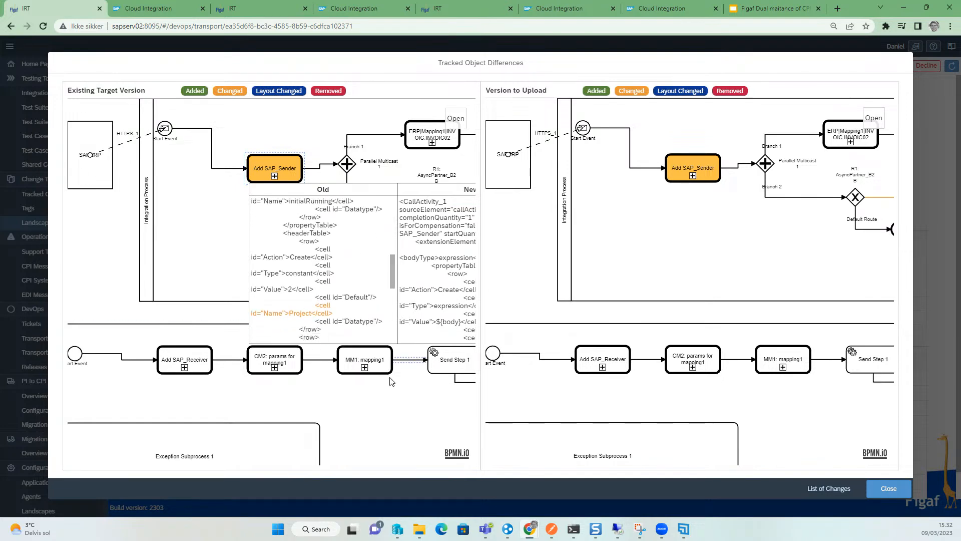
{"action": "left_click_drag", "start_coordinate": [355, 400], "coordinate": [252, 375]}
{"action": "left_click_drag", "start_coordinate": [434, 196], "coordinate": [437, 270]}
{"action": "left_click", "coordinate": [365, 238]}
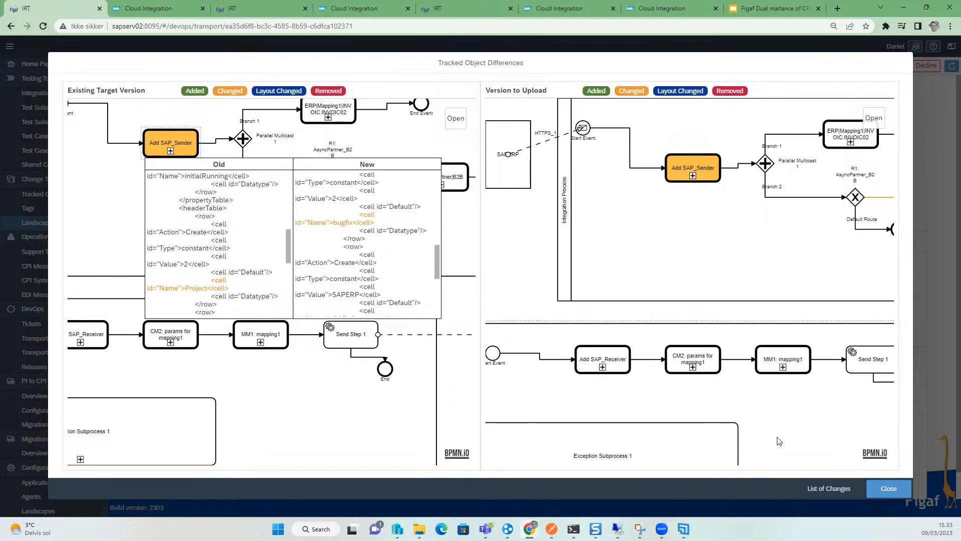
{"action": "left_click", "coordinate": [888, 488]}
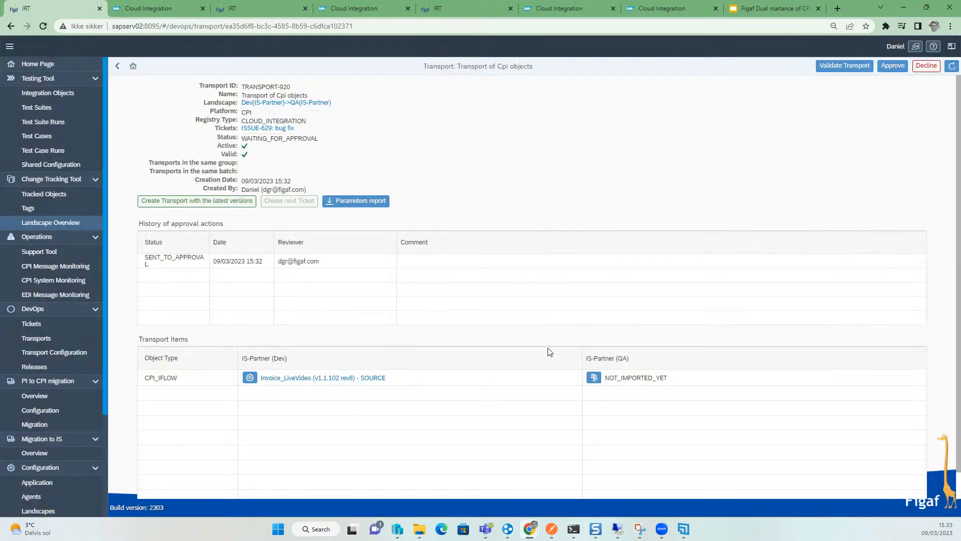
- Compare the transport item with the QA version as Diff2Html and review the changed files
{"action": "left_click", "coordinate": [593, 377]}
{"action": "left_click", "coordinate": [425, 297]}
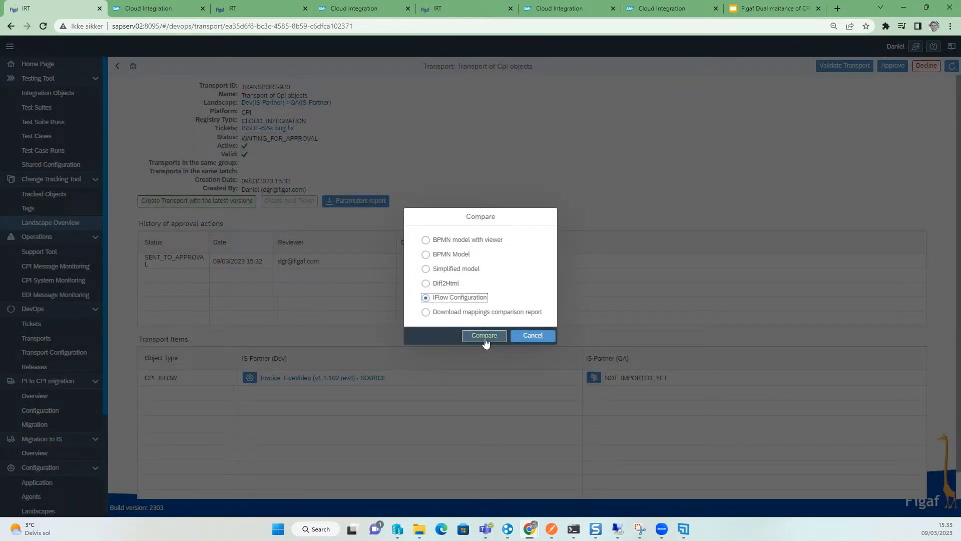
{"action": "left_click", "coordinate": [440, 283]}
{"action": "left_click", "coordinate": [482, 336]}
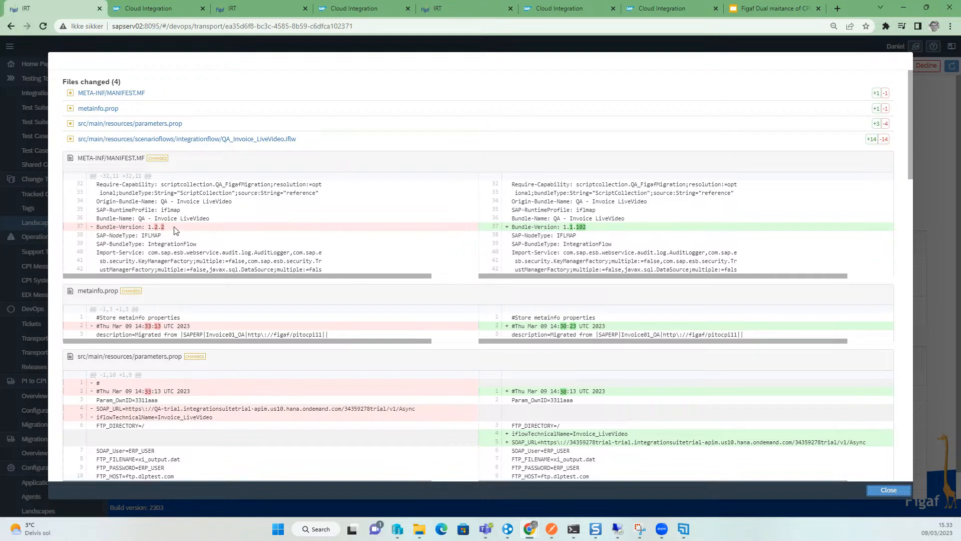
{"action": "left_click_drag", "start_coordinate": [588, 228], "coordinate": [538, 228]}
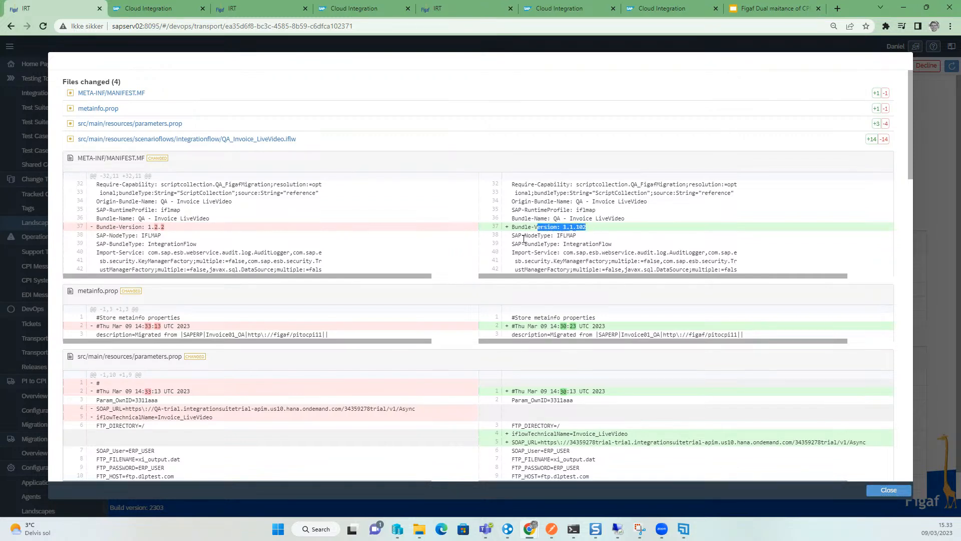
{"action": "left_click", "coordinate": [867, 489]}
- Approve the transport without a comment
{"action": "left_click", "coordinate": [892, 66]}
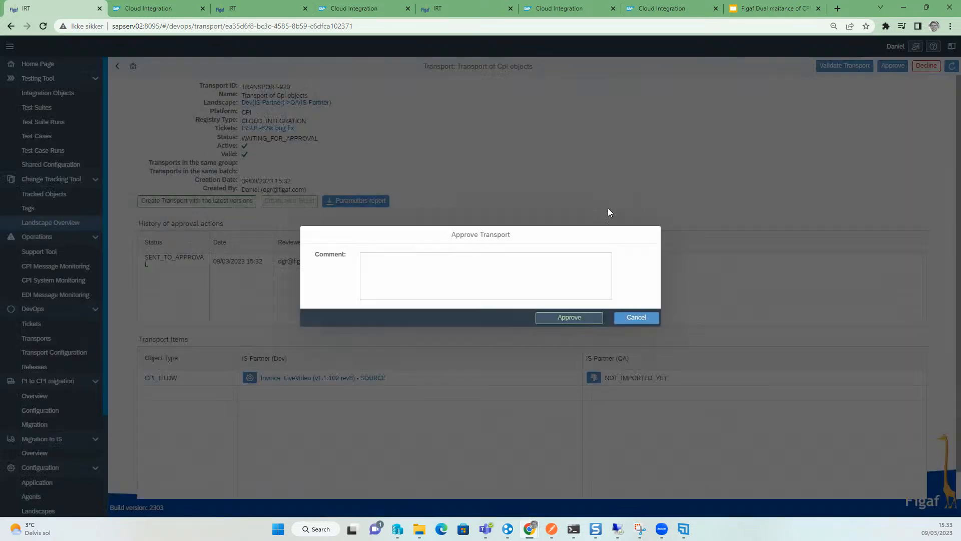
{"action": "left_click", "coordinate": [557, 321]}
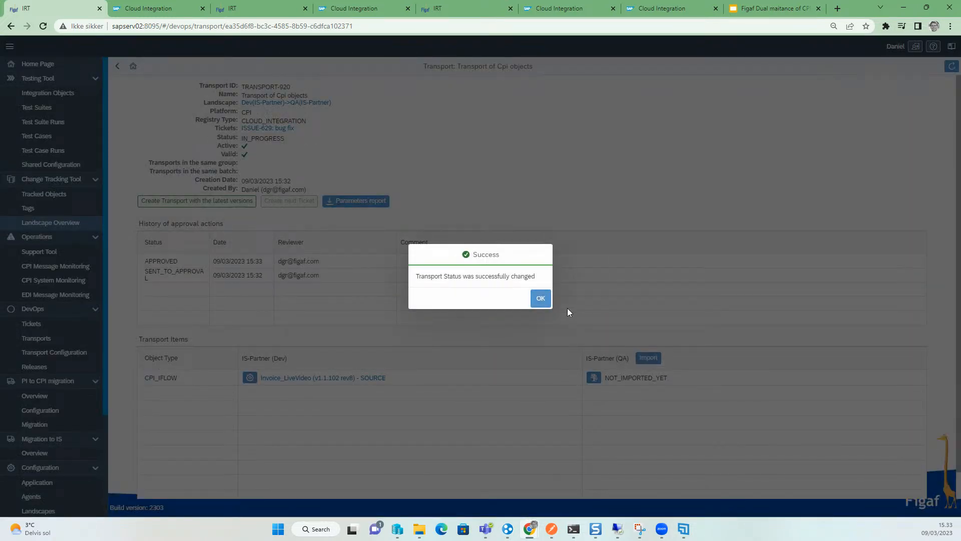
{"action": "left_click", "coordinate": [541, 298]}
- Try to import the transport into IS-Partner (QA) and review the import progress
{"action": "left_click", "coordinate": [651, 359]}
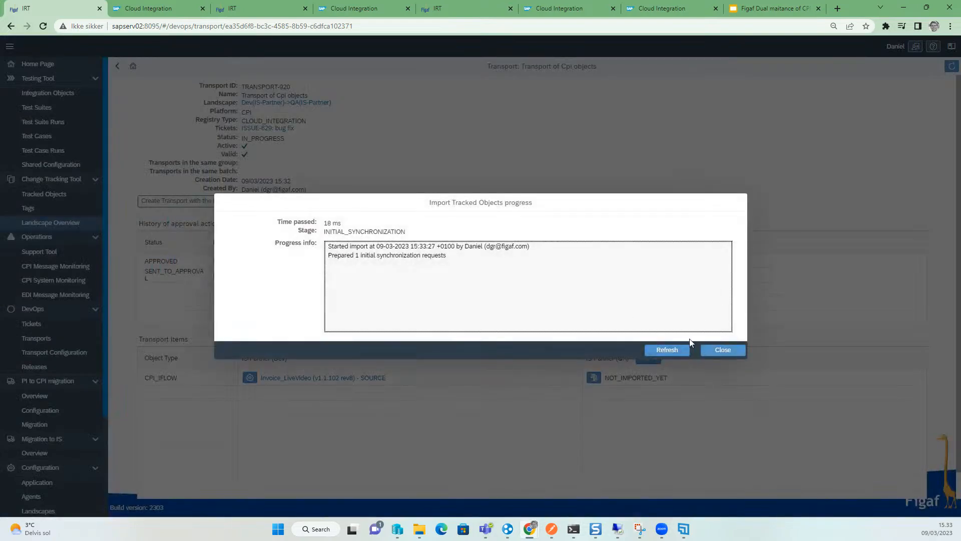
{"action": "left_click", "coordinate": [660, 350]}
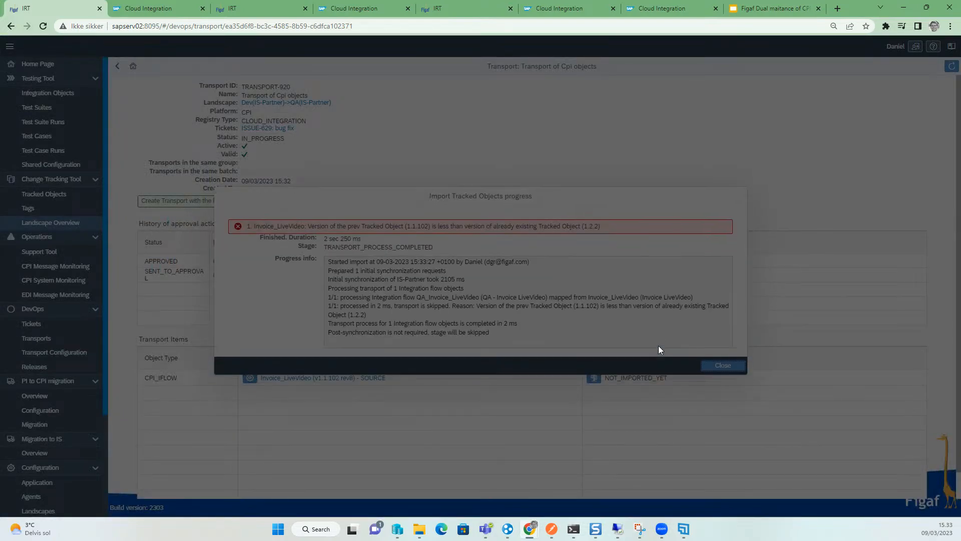
{"action": "left_click_drag", "start_coordinate": [404, 220], "coordinate": [556, 222]}
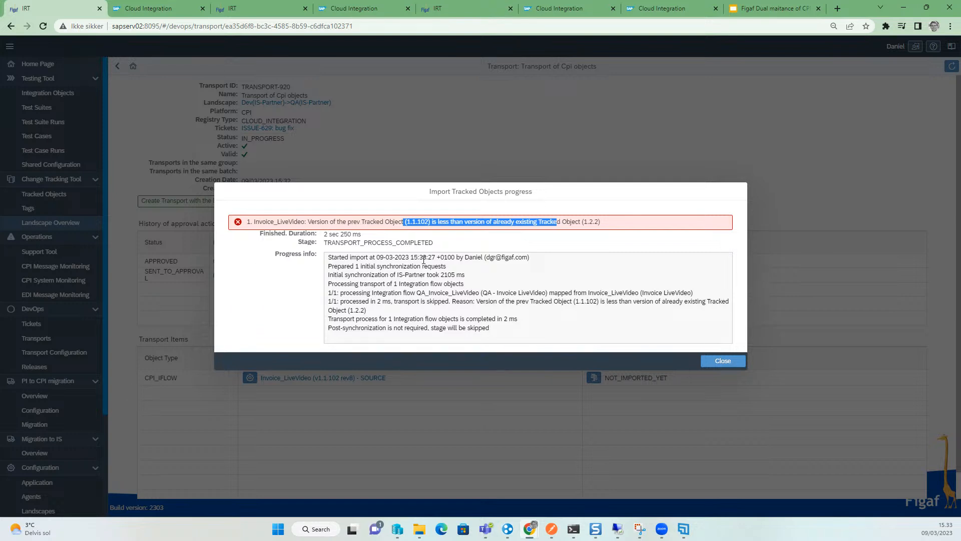
{"action": "left_click", "coordinate": [707, 359]}
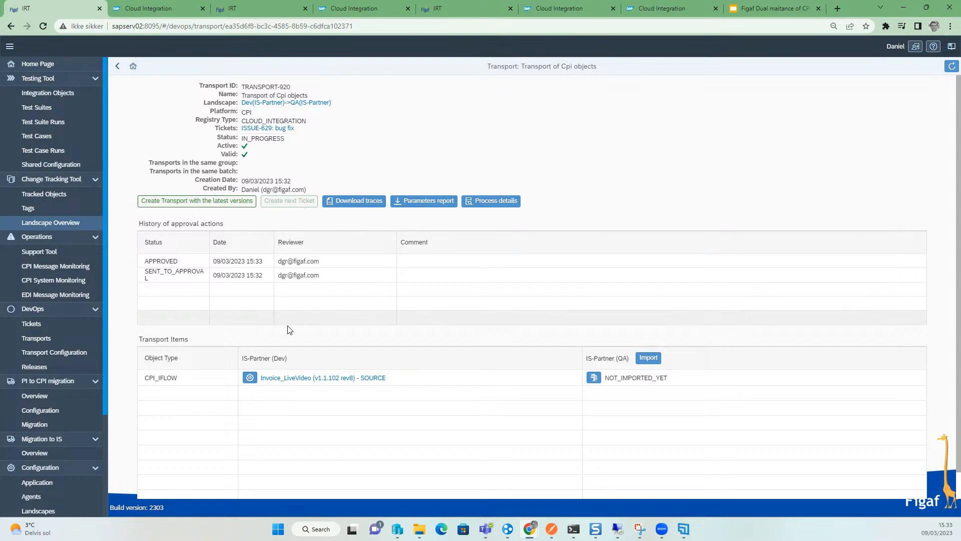
- Open ticket ISSUE-628's transport TRANSPORT-919 and roll back its QA iflow
{"action": "left_click", "coordinate": [43, 323]}
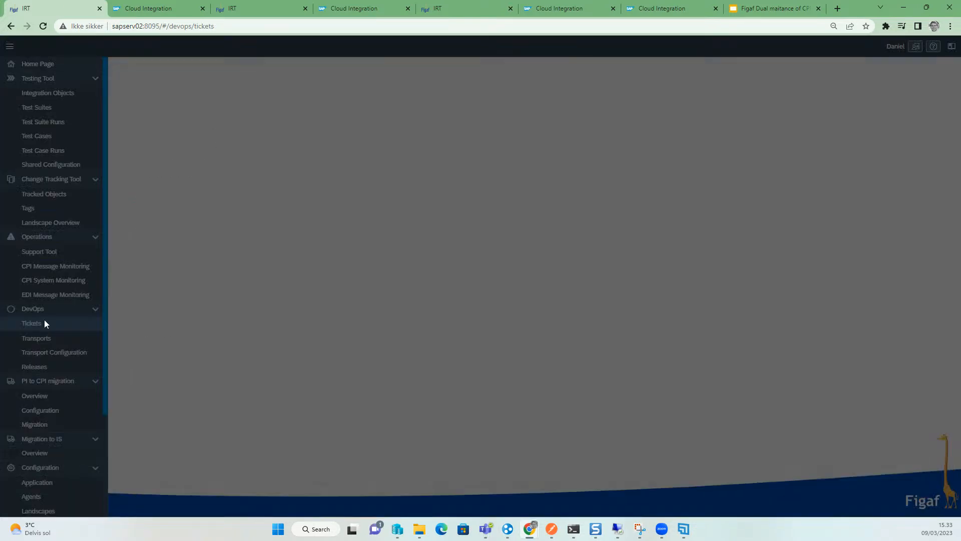
{"action": "left_click", "coordinate": [934, 163]}
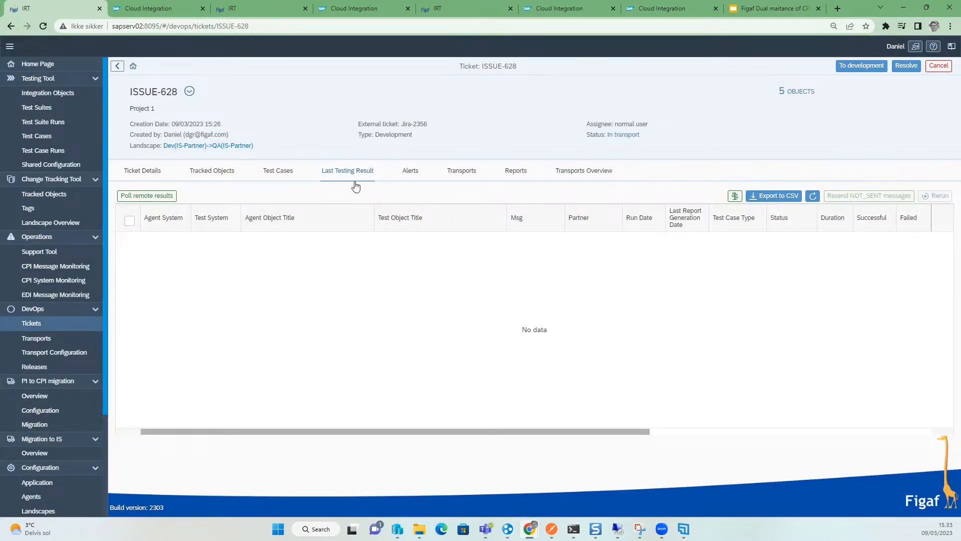
{"action": "left_click", "coordinate": [459, 172]}
{"action": "left_click", "coordinate": [945, 240]}
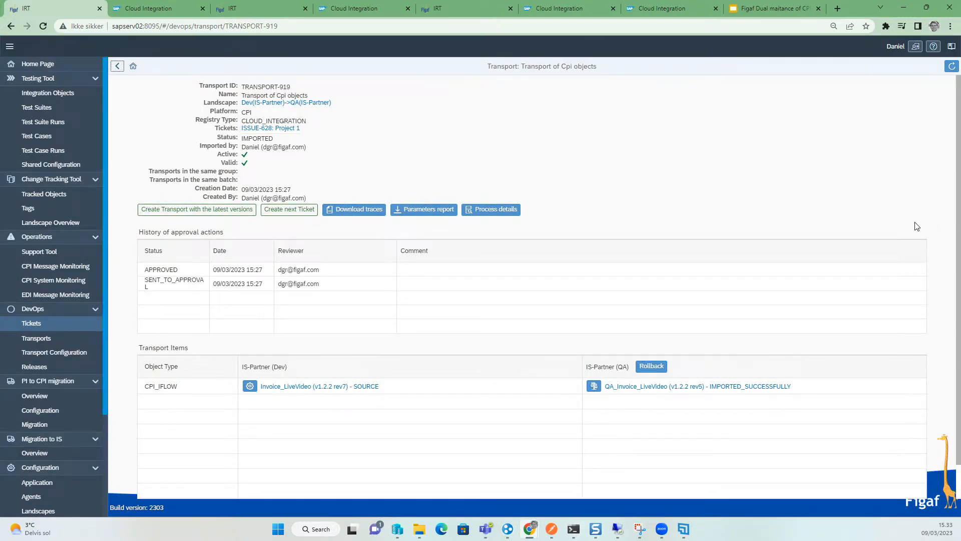
{"action": "left_click", "coordinate": [651, 366]}
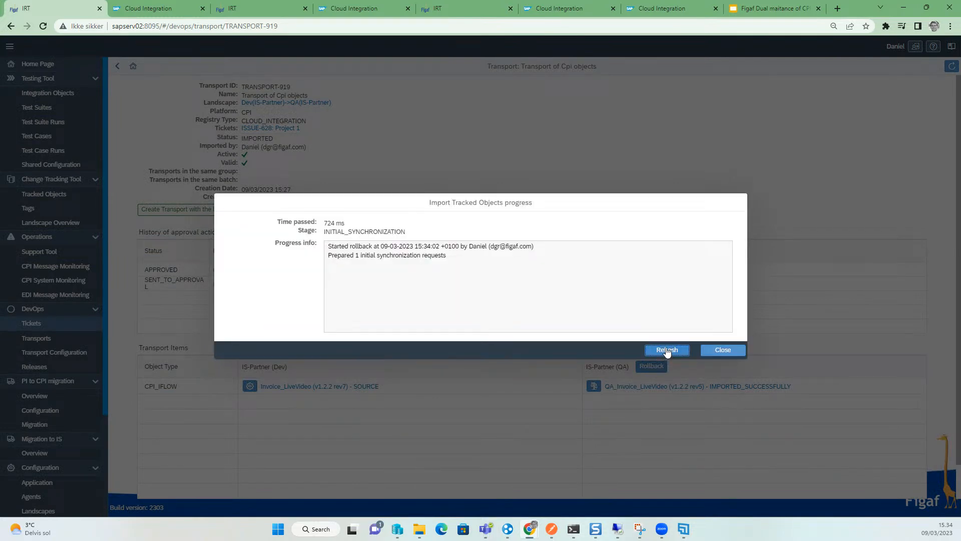
{"action": "left_click", "coordinate": [667, 352]}
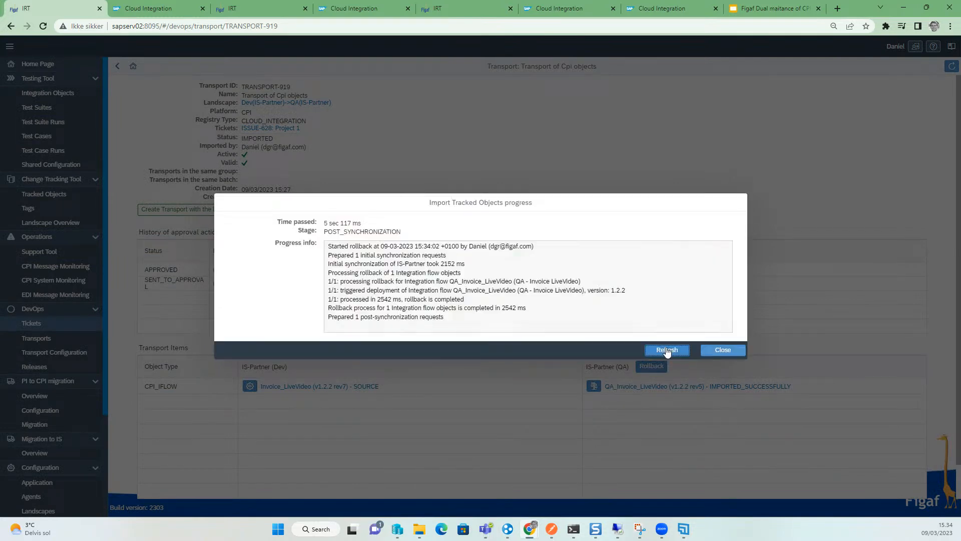
{"action": "left_click", "coordinate": [723, 350]}
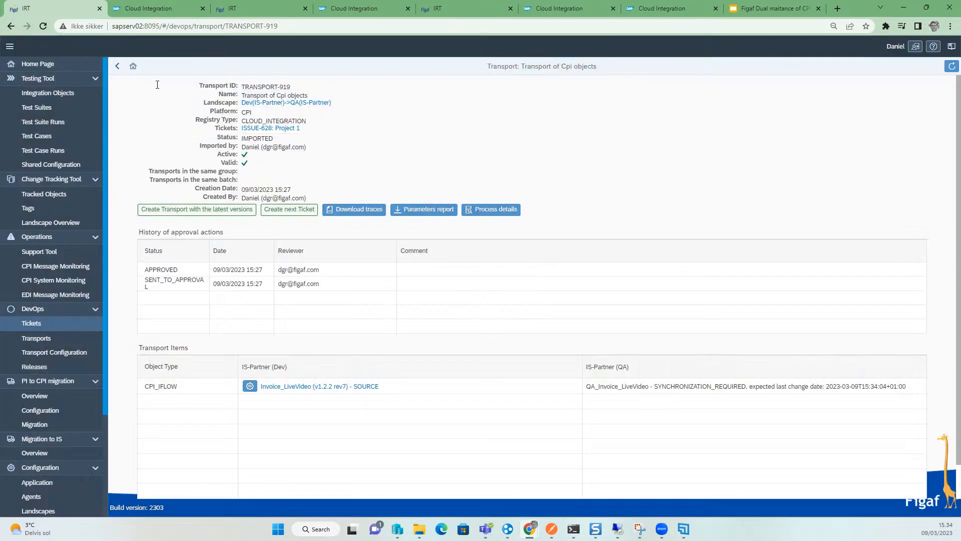
- Return to ticket ISSUE-629, open TRANSPORT-920 and import it into IS-Partner (QA)
{"action": "left_click", "coordinate": [118, 68]}
{"action": "left_click", "coordinate": [118, 68]}
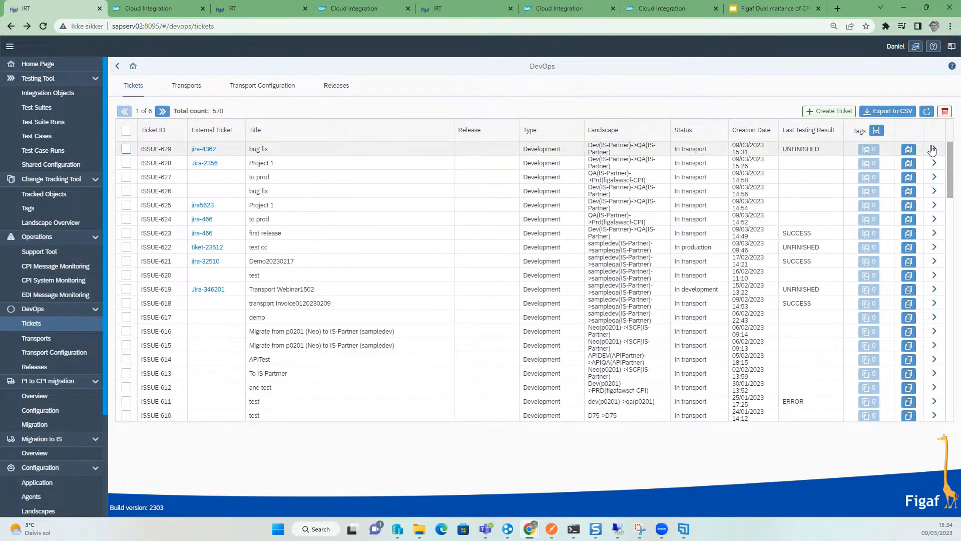
{"action": "left_click", "coordinate": [914, 149]}
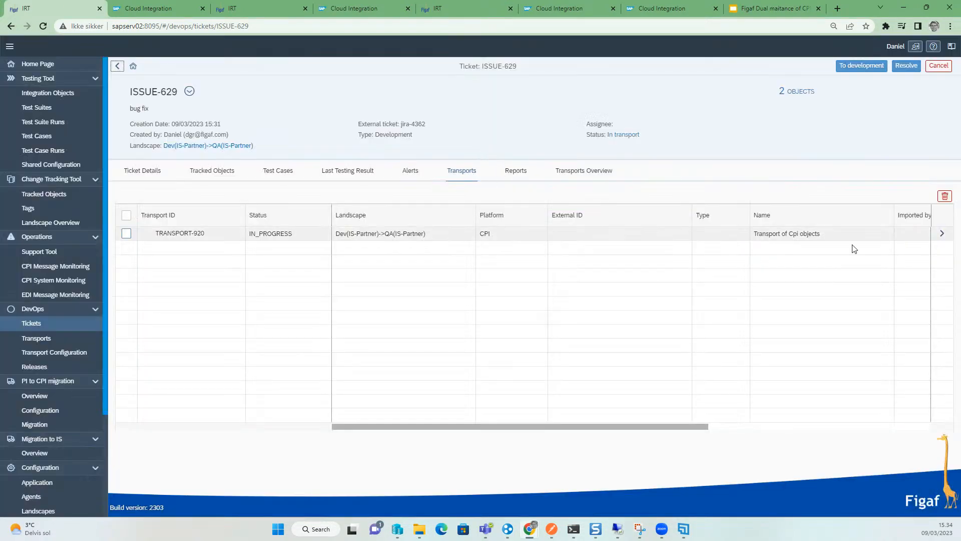
{"action": "left_click", "coordinate": [942, 233]}
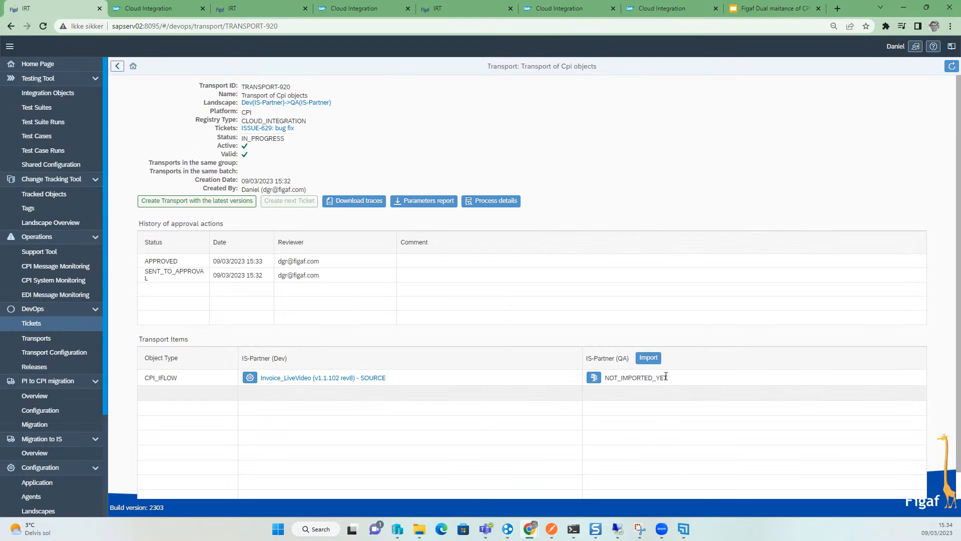
{"action": "left_click", "coordinate": [653, 359]}
{"action": "left_click", "coordinate": [654, 352]}
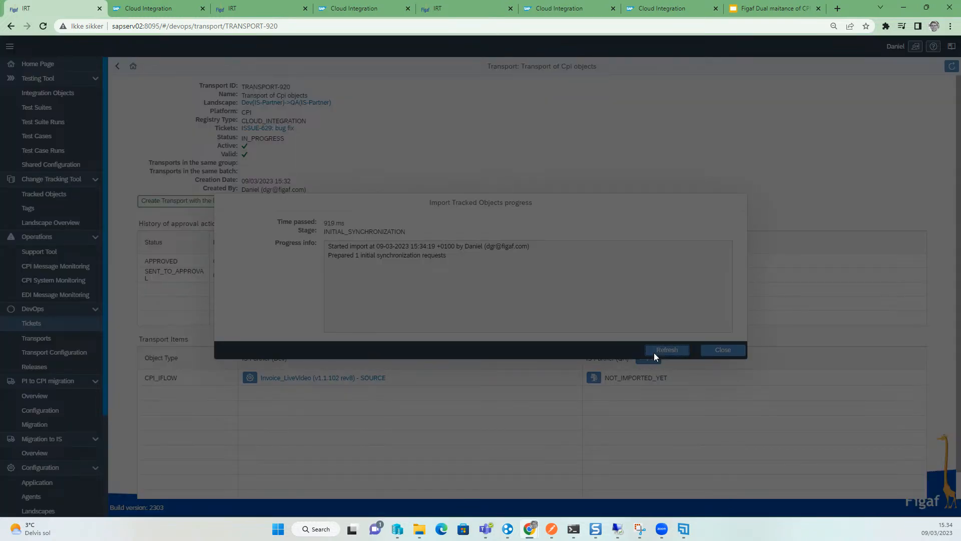
{"action": "left_click", "coordinate": [654, 352]}
{"action": "left_click", "coordinate": [654, 353]}
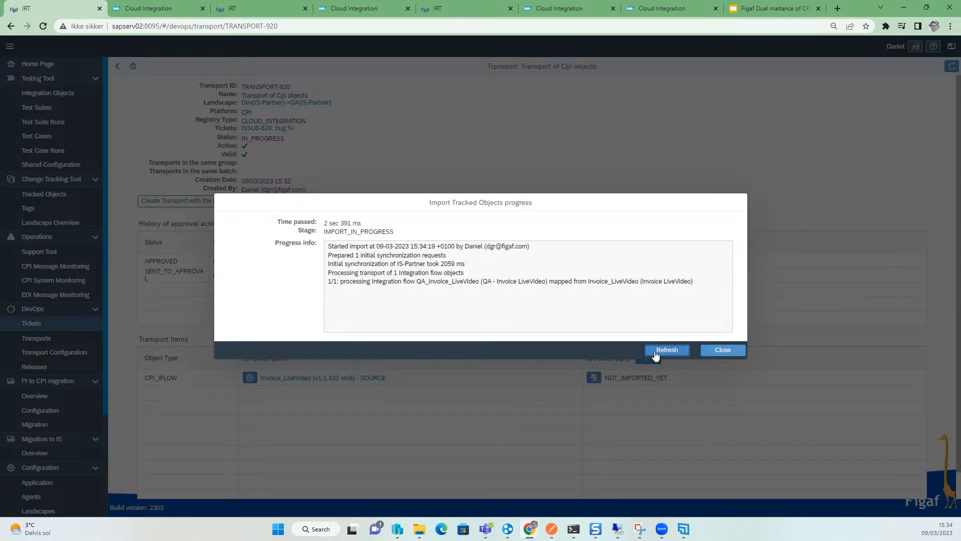
{"action": "left_click", "coordinate": [655, 352]}
{"action": "left_click", "coordinate": [655, 353]}
{"action": "left_click", "coordinate": [709, 352]}
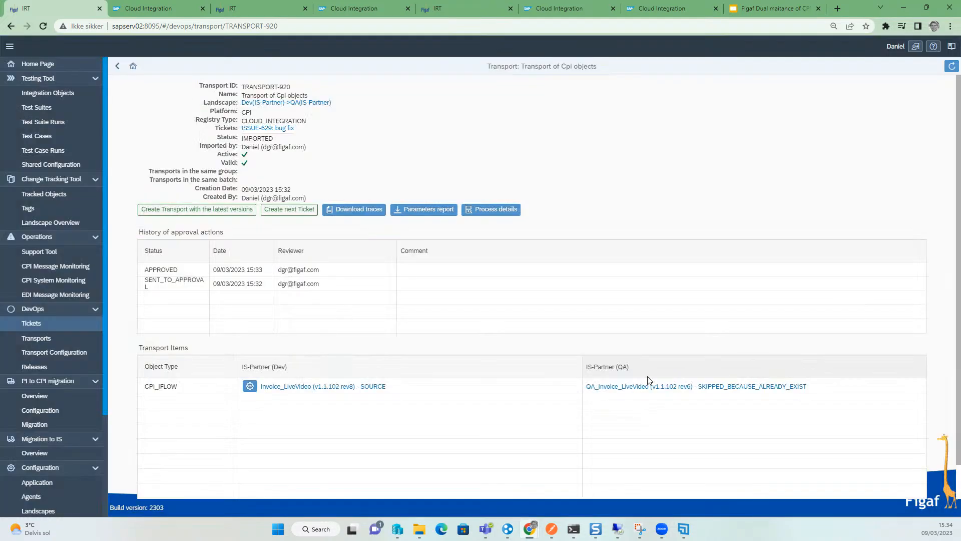
- Create the next ticket from the transport titled prod supp, landscape QA(IS-Partner)->Prd(figafawscf-CPI)
{"action": "left_click", "coordinate": [287, 209]}
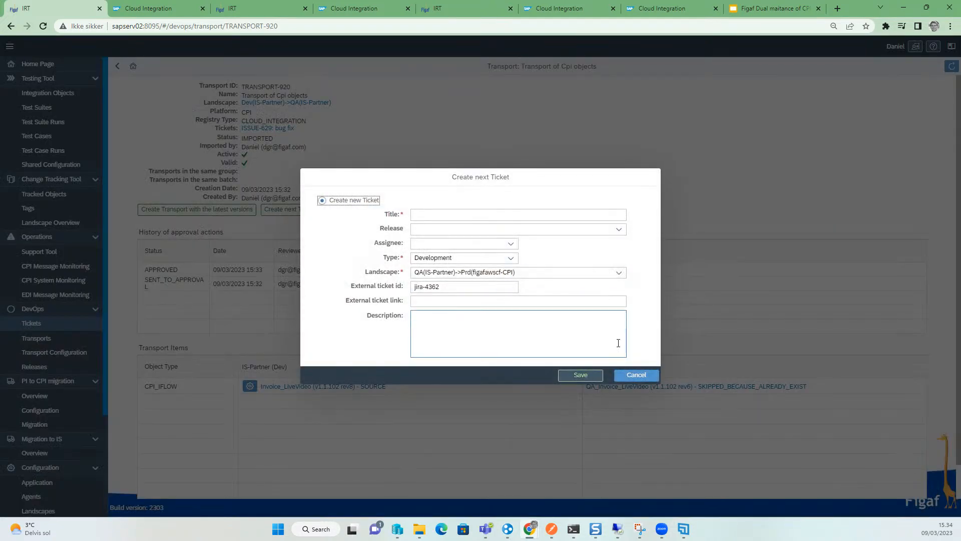
{"action": "left_click", "coordinate": [551, 218]}
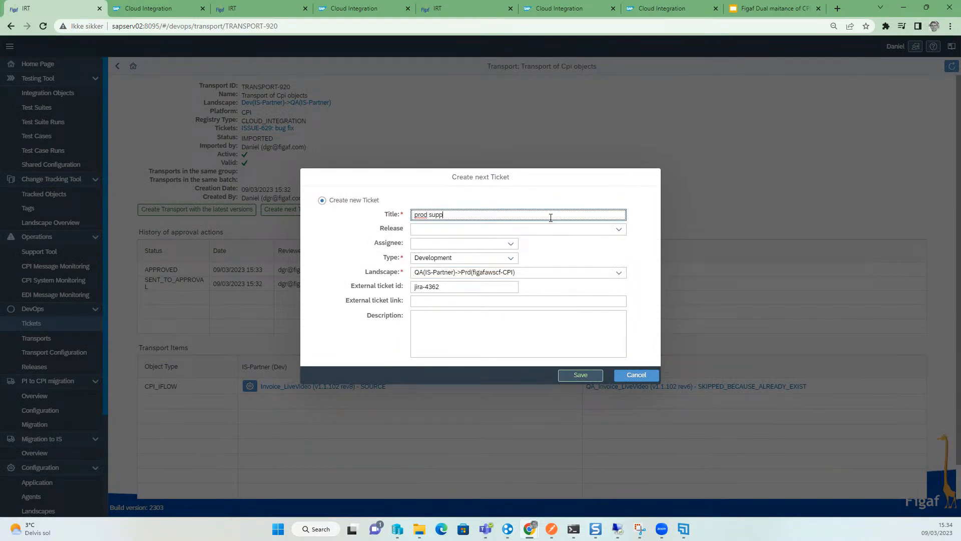
{"action": "left_click", "coordinate": [578, 376]}
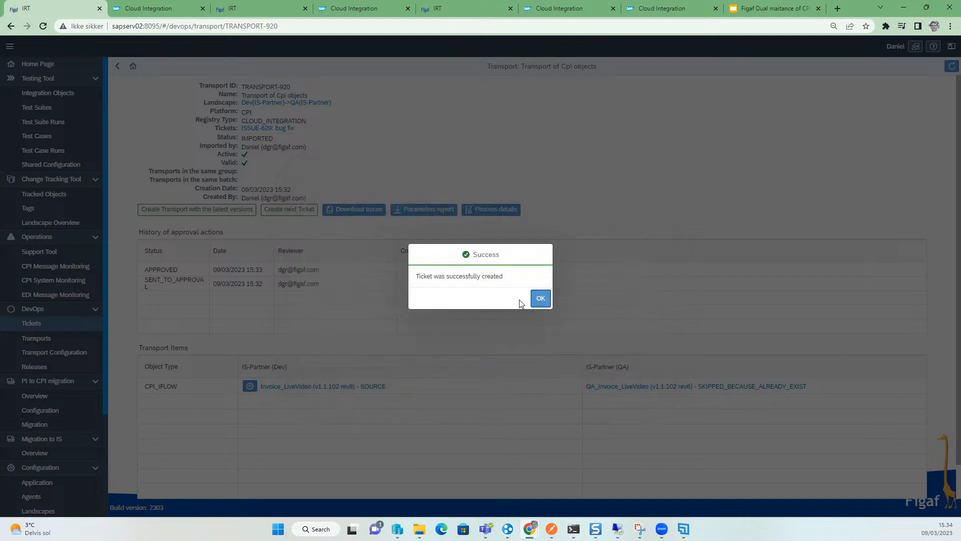
- Dismiss the confirmation and start the transport for ticket ISSUE-630, refreshing its progress until done
{"action": "left_click", "coordinate": [538, 298]}
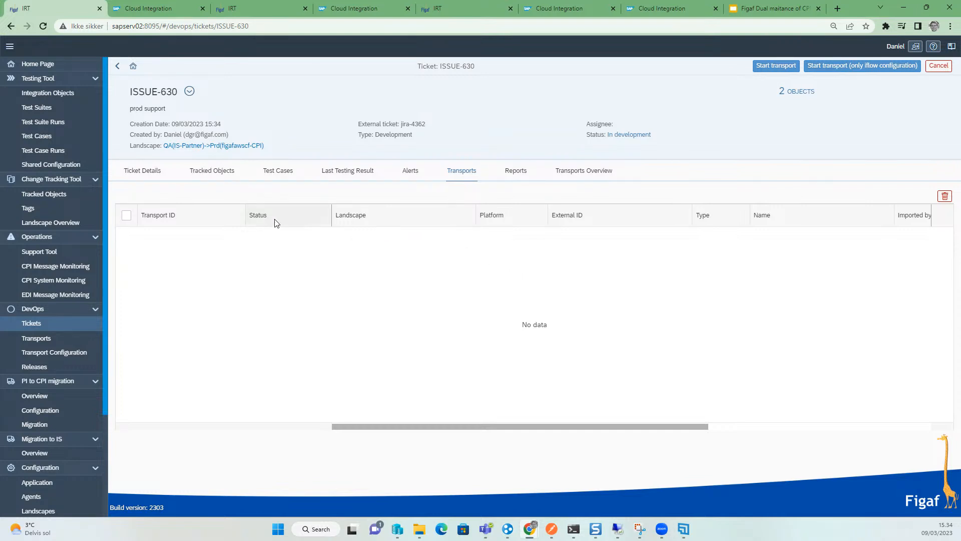
{"action": "left_click", "coordinate": [783, 68]}
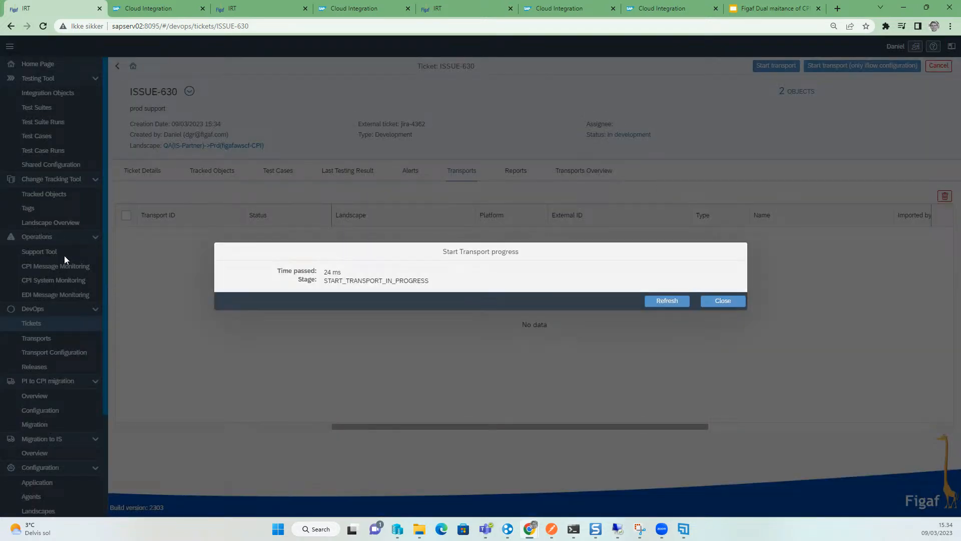
{"action": "left_click", "coordinate": [653, 301]}
{"action": "left_click", "coordinate": [662, 302]}
{"action": "left_click", "coordinate": [662, 302]}
{"action": "left_click", "coordinate": [661, 301]}
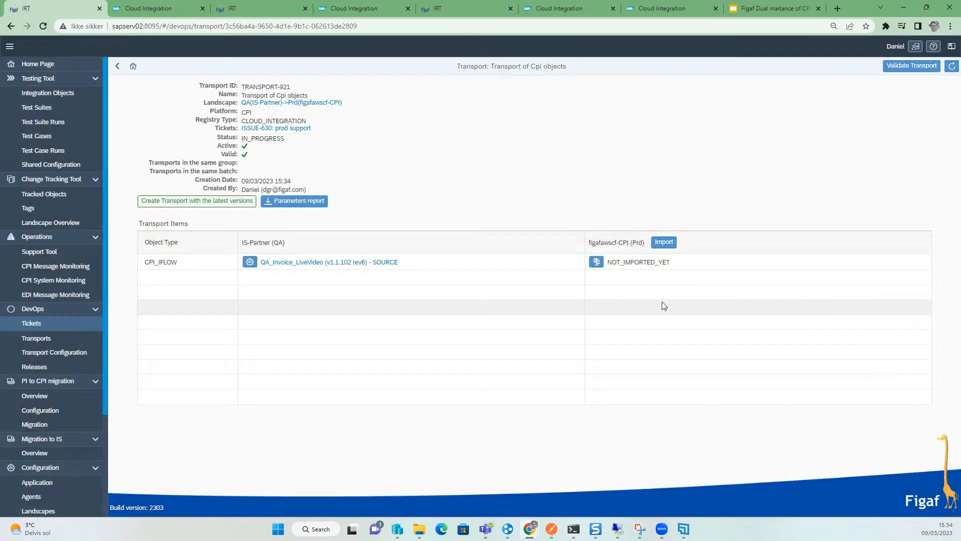
- Import TRANSPORT-921 into figafawscf-CPI (Prd) and follow the import progress until it completes
{"action": "left_click", "coordinate": [664, 241]}
{"action": "left_click", "coordinate": [635, 315]}
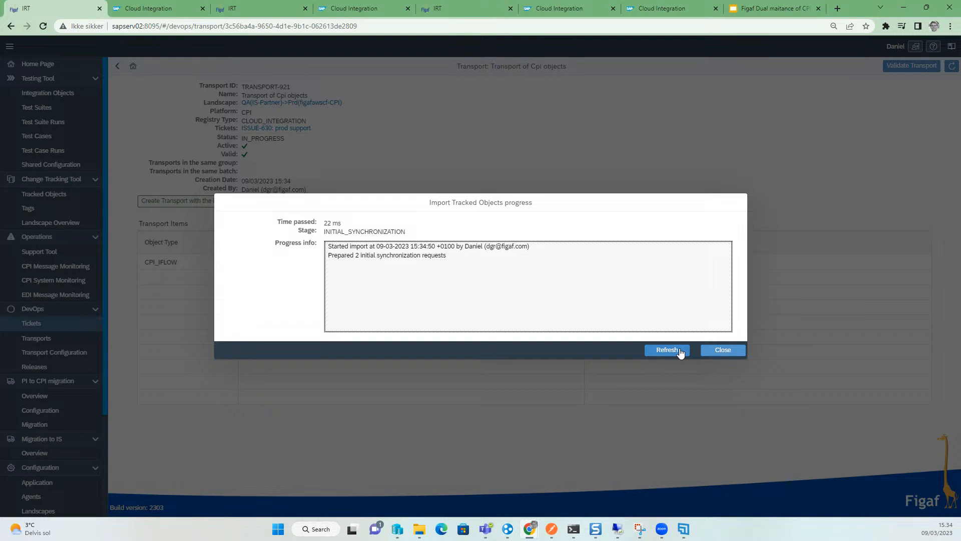
{"action": "left_click", "coordinate": [680, 349]}
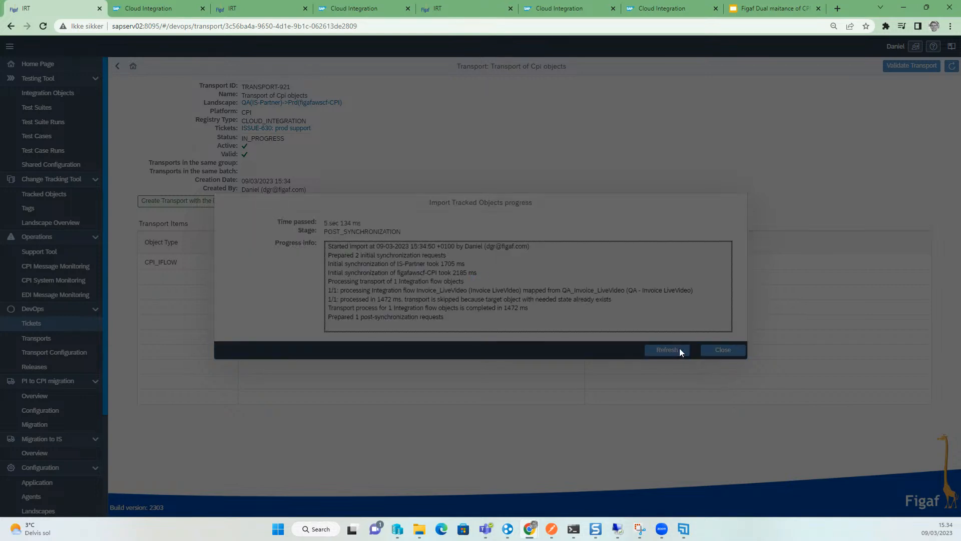
{"action": "left_click", "coordinate": [723, 350]}
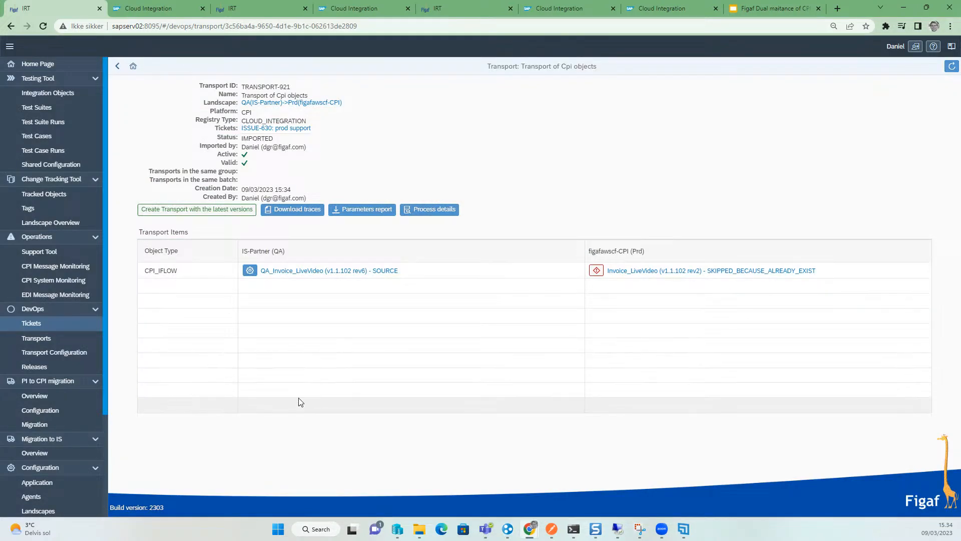
- Open and close the warning on the Prd Invoice_LiveVideo transport item
{"action": "mouse_move", "coordinate": [600, 272]}
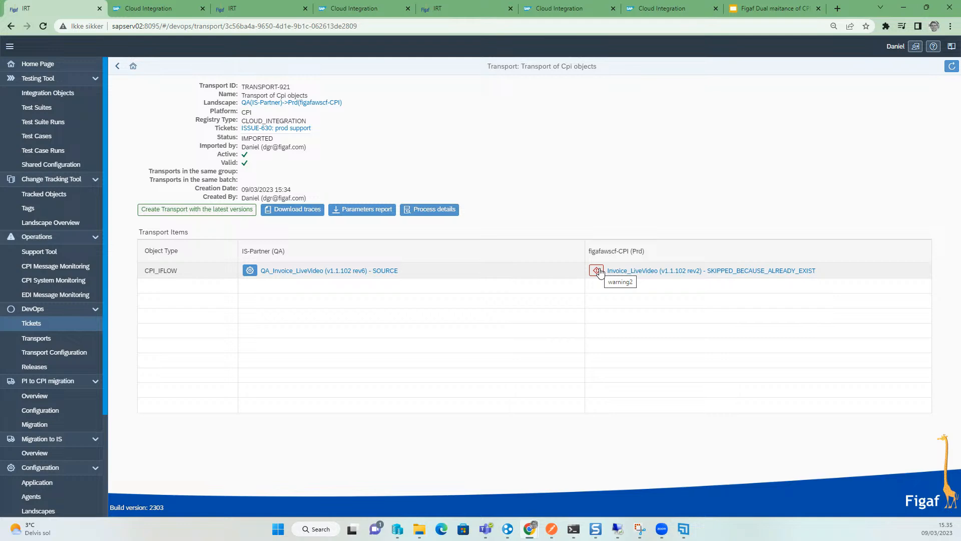
{"action": "left_click", "coordinate": [598, 271]}
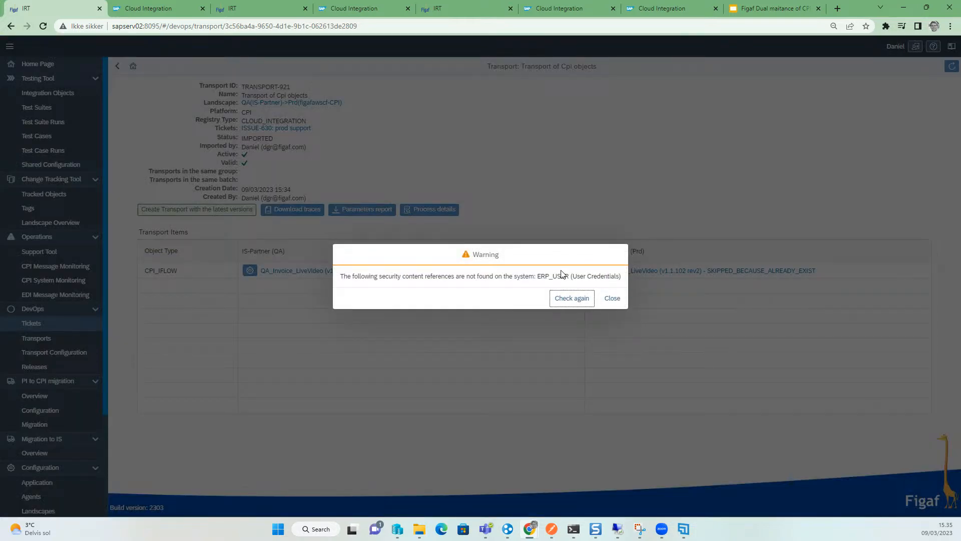
{"action": "left_click", "coordinate": [612, 297]}
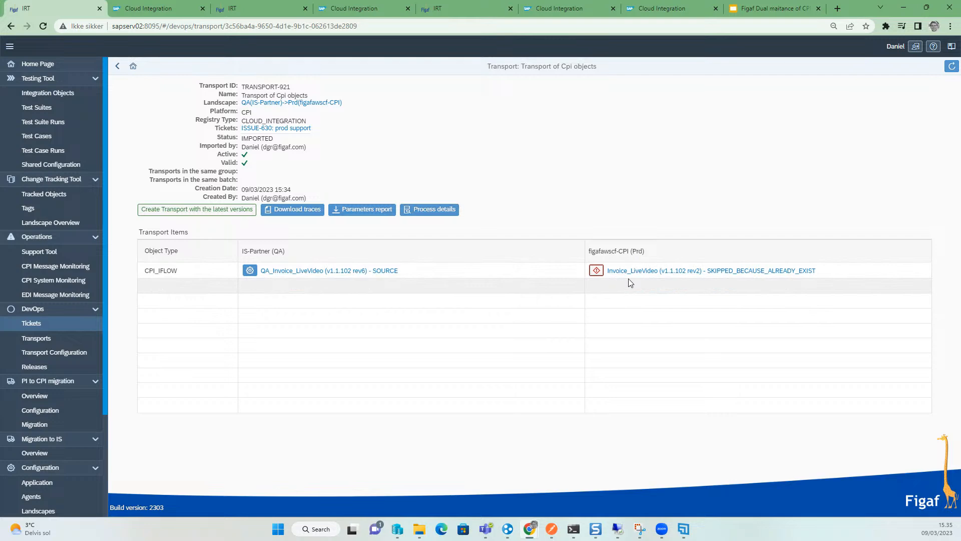
- Browse the IS-Partner tracked objects and compare with the iflow version table in the presentation tab
{"action": "left_click", "coordinate": [42, 199]}
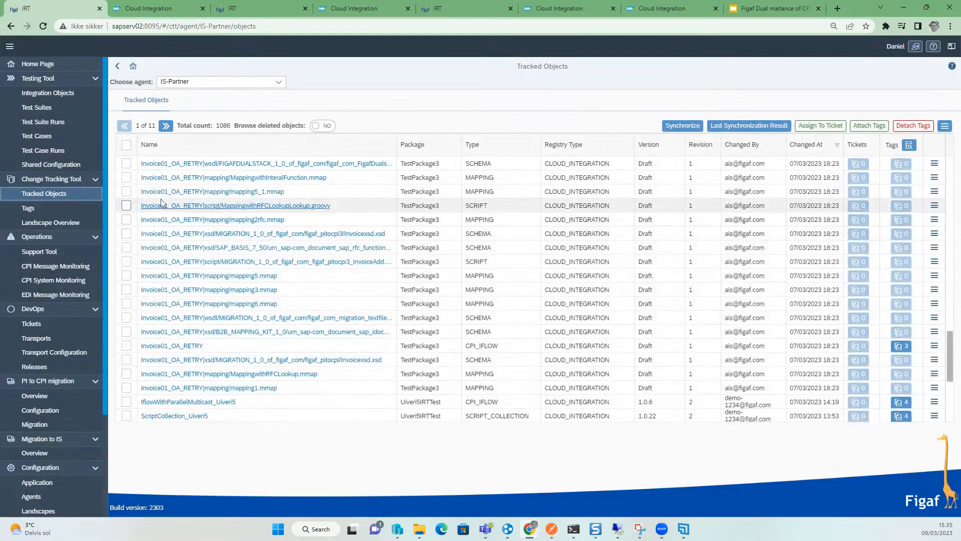
{"action": "scroll", "coordinate": [206, 279], "scroll_direction": "up", "scroll_amount": 8}
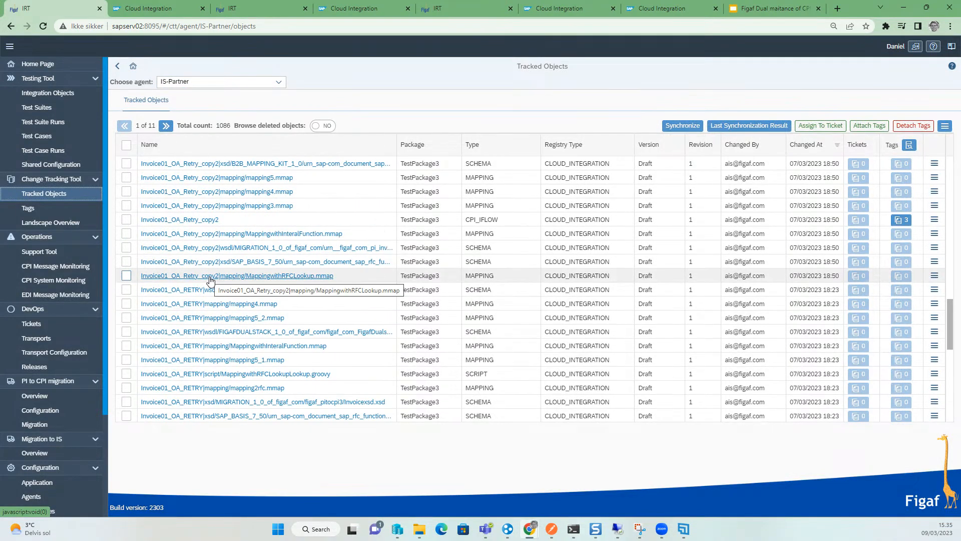
{"action": "scroll", "coordinate": [211, 280], "scroll_direction": "up", "scroll_amount": 5}
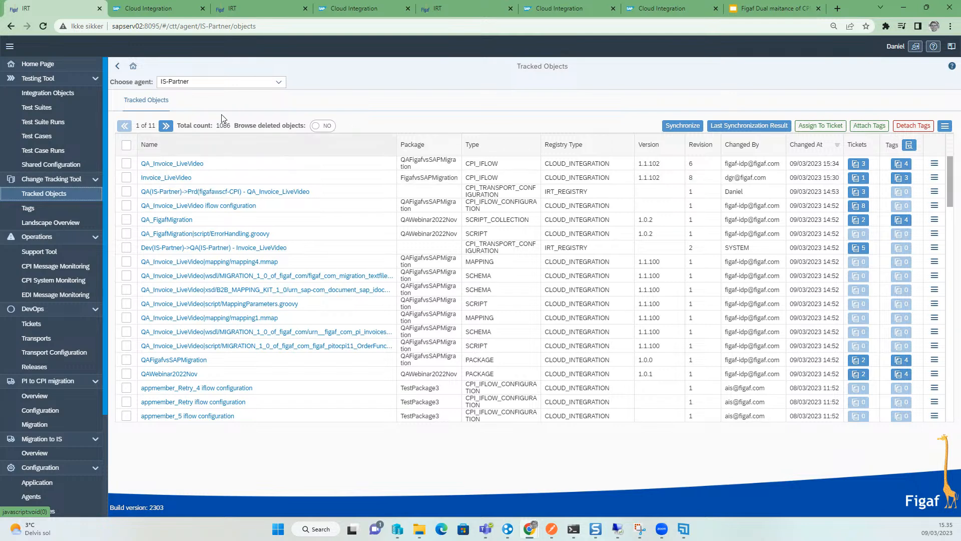
{"action": "left_click", "coordinate": [773, 9]}
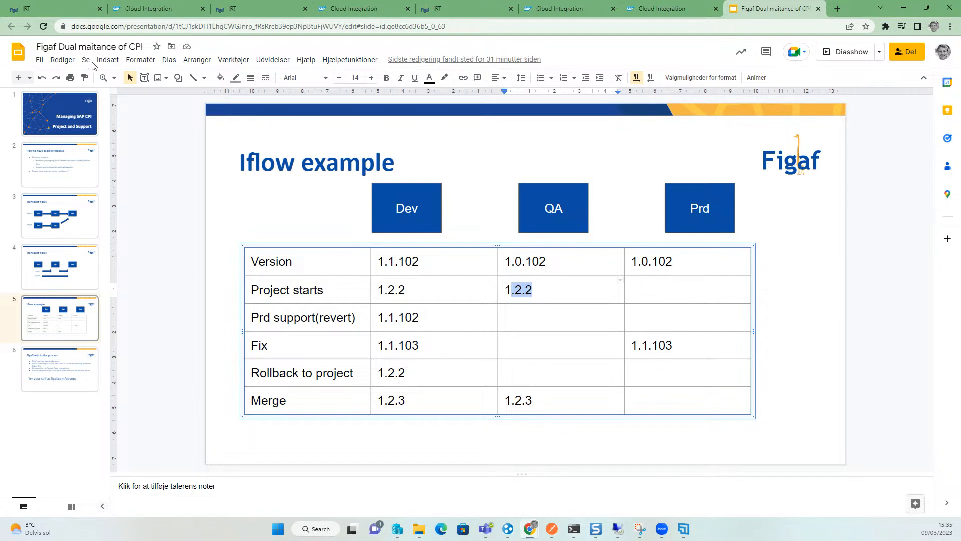
{"action": "left_click", "coordinate": [30, 9]}
- Open the Invoice_LiveVideo tracked object's details, cancelling the ticket assignment
{"action": "left_click", "coordinate": [165, 177]}
{"action": "left_click", "coordinate": [787, 128]}
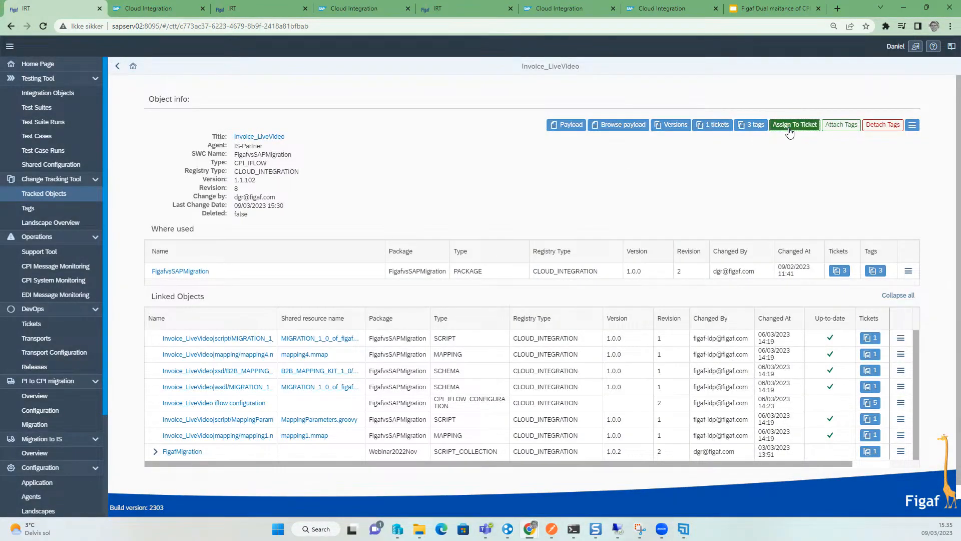
{"action": "key", "text": "Escape"}
- Inspect Invoice_LiveVideo's version history and the ticket linked to its latest revision, then return
{"action": "left_click", "coordinate": [675, 126]}
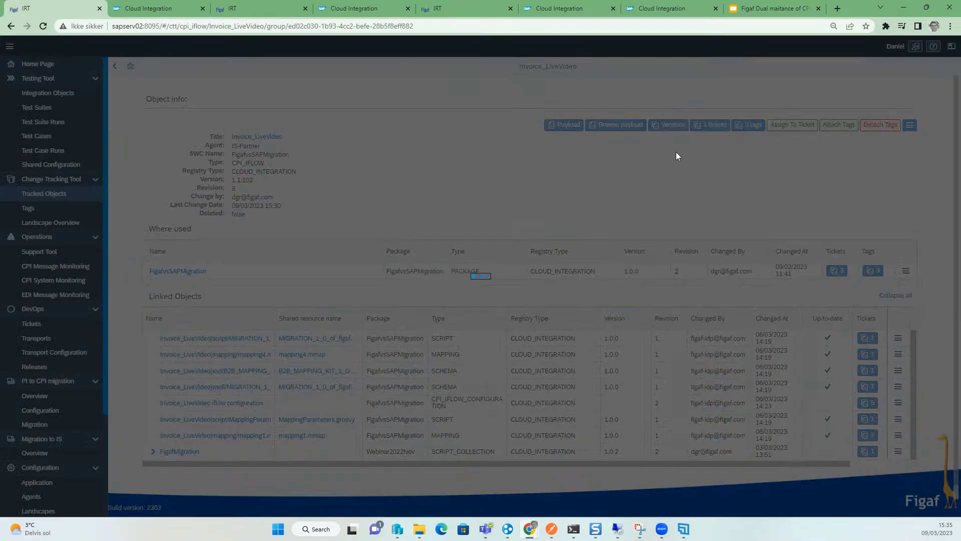
{"action": "left_click", "coordinate": [898, 139]}
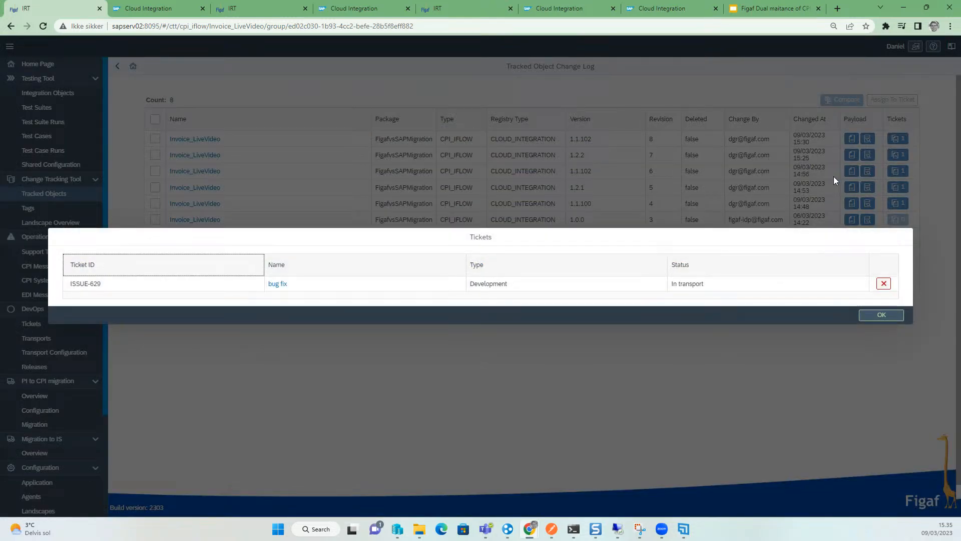
{"action": "key", "text": "Escape"}
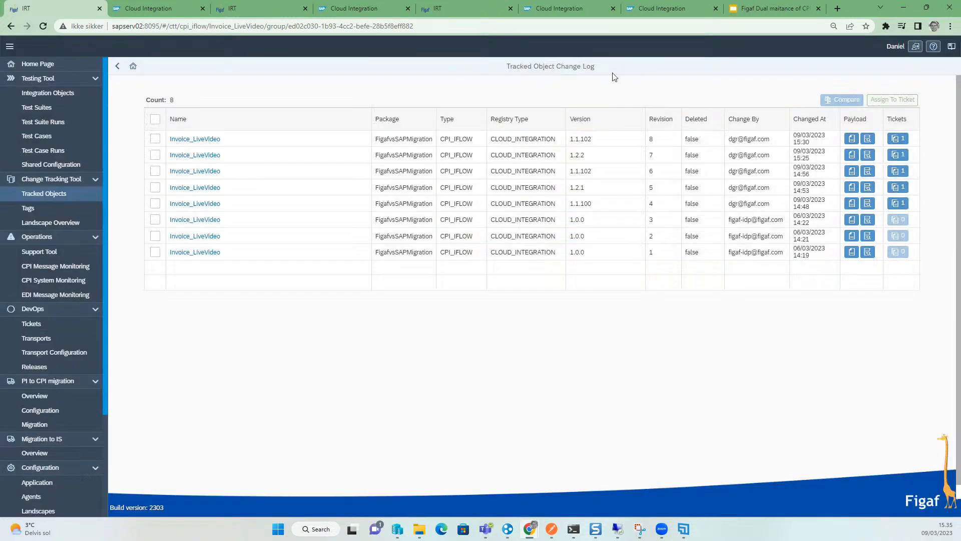
{"action": "left_click", "coordinate": [117, 66]}
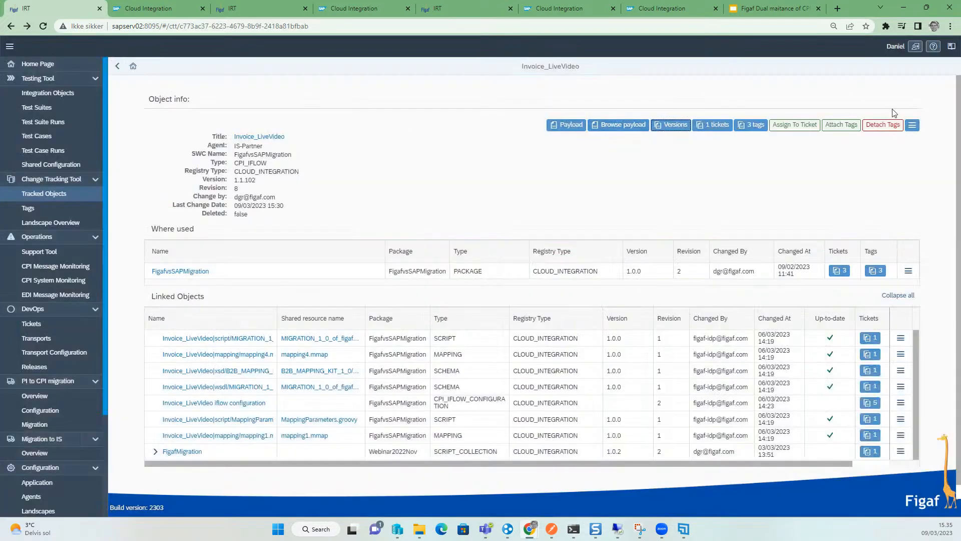
- Generate the scenario documentation for Invoice_LiveVideo and open the downloaded workbook in Excel maximised
{"action": "left_click", "coordinate": [913, 127]}
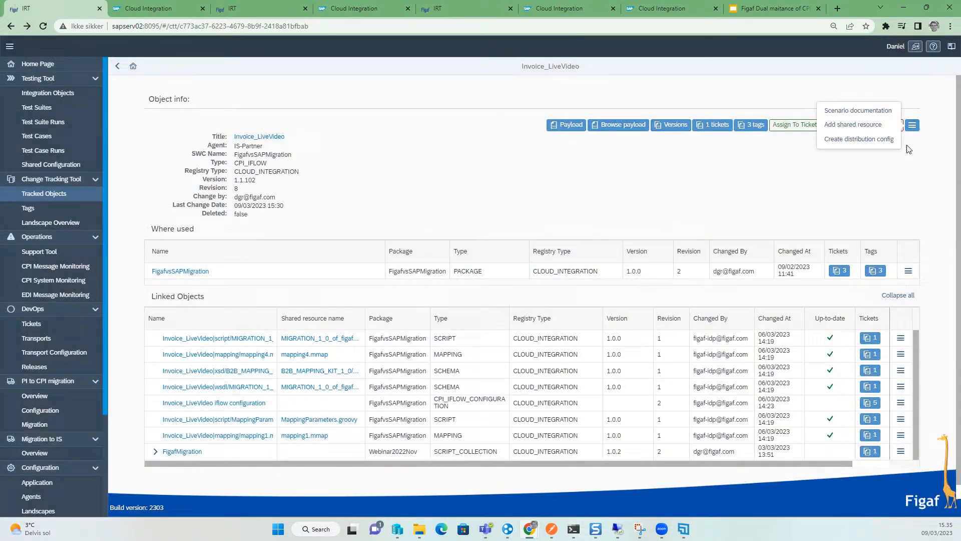
{"action": "left_click", "coordinate": [853, 112]}
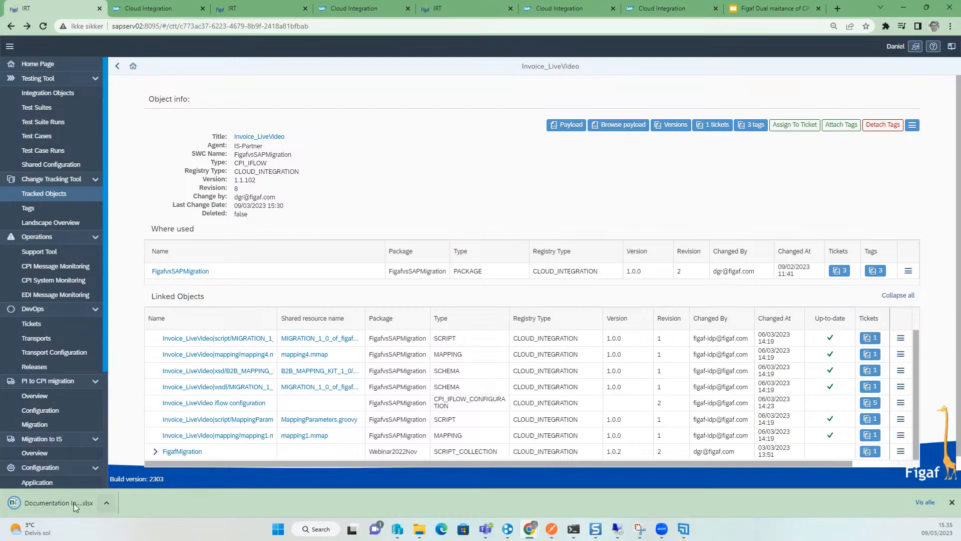
{"action": "left_click", "coordinate": [73, 503]}
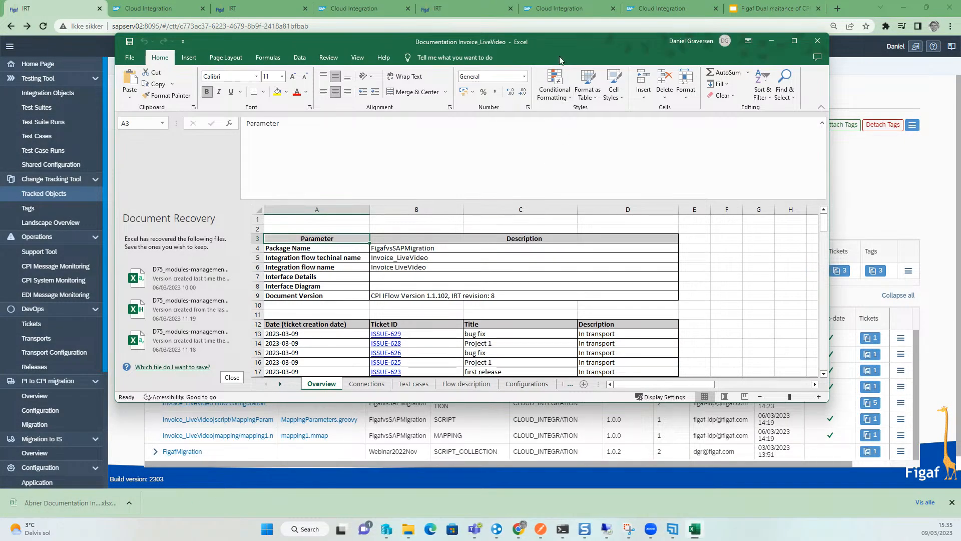
{"action": "double_click", "coordinate": [567, 41]}
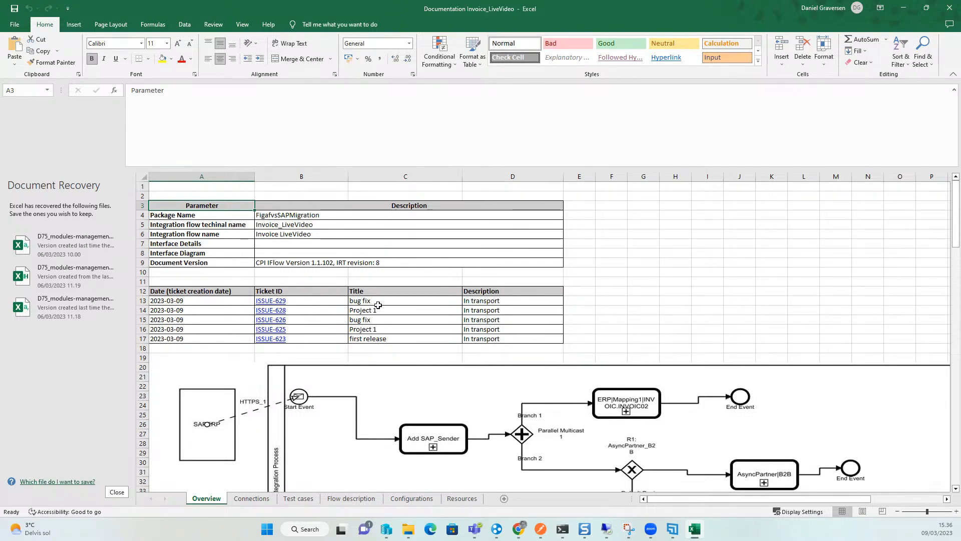
- Review the workbook's ticket history table and integration flow diagram, then minimise Excel
{"action": "left_click_drag", "start_coordinate": [381, 310], "coordinate": [383, 339]}
{"action": "left_click", "coordinate": [516, 306]}
{"action": "left_click_drag", "start_coordinate": [516, 306], "coordinate": [517, 339]}
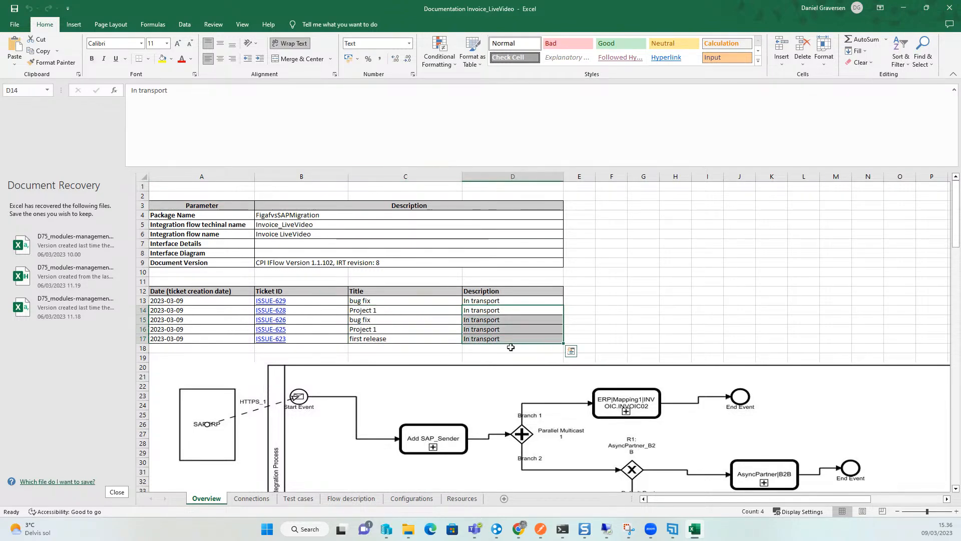
{"action": "scroll", "coordinate": [427, 334], "scroll_direction": "down", "scroll_amount": 1}
{"action": "scroll", "coordinate": [428, 335], "scroll_direction": "down", "scroll_amount": 10}
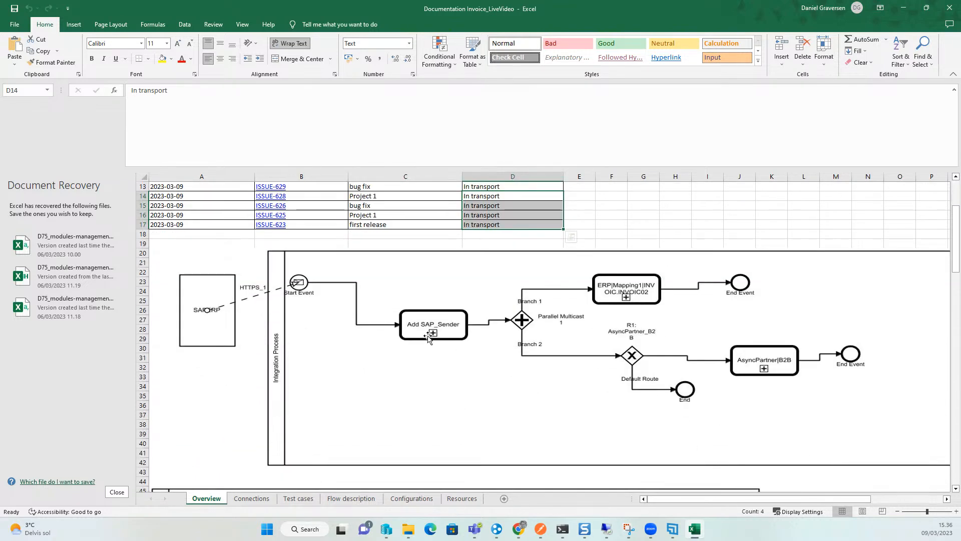
{"action": "scroll", "coordinate": [498, 370], "scroll_direction": "down", "scroll_amount": 13}
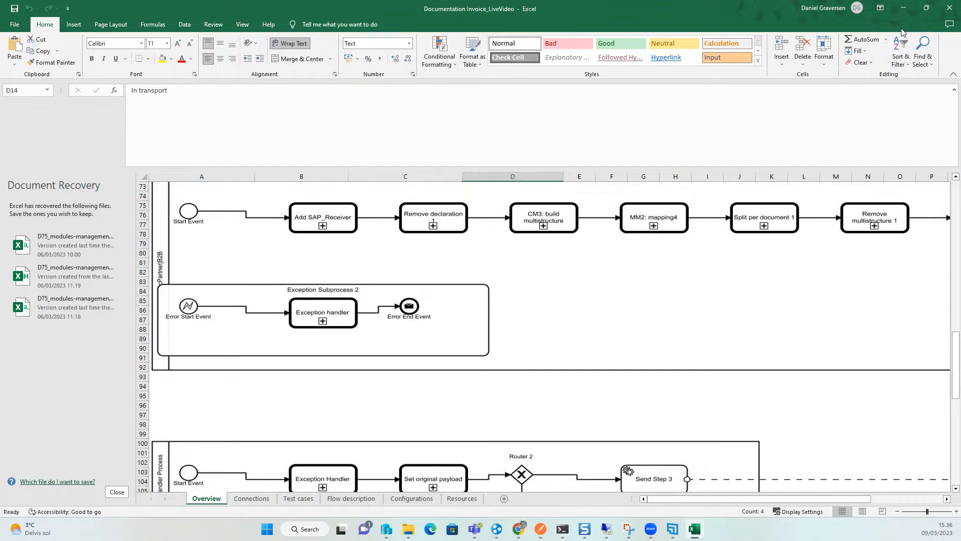
{"action": "left_click", "coordinate": [903, 8]}
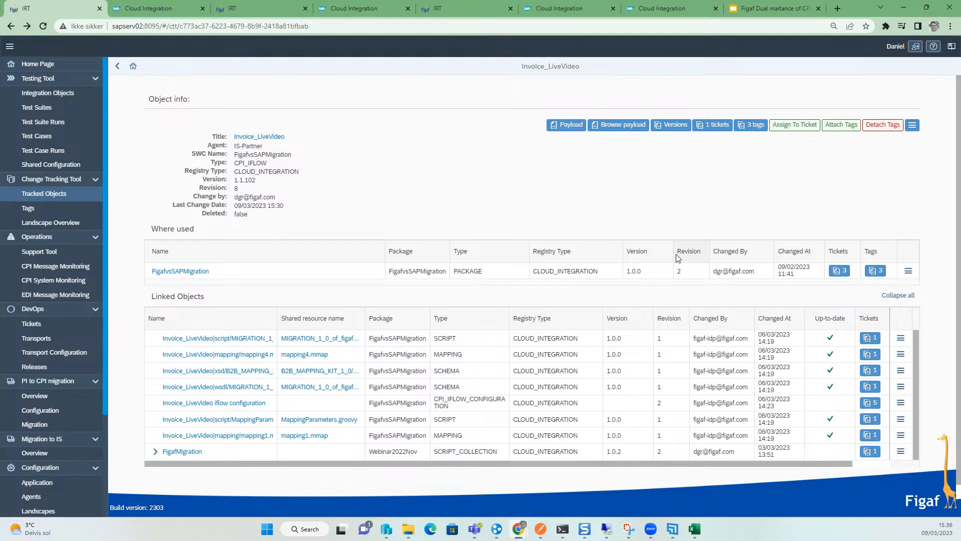